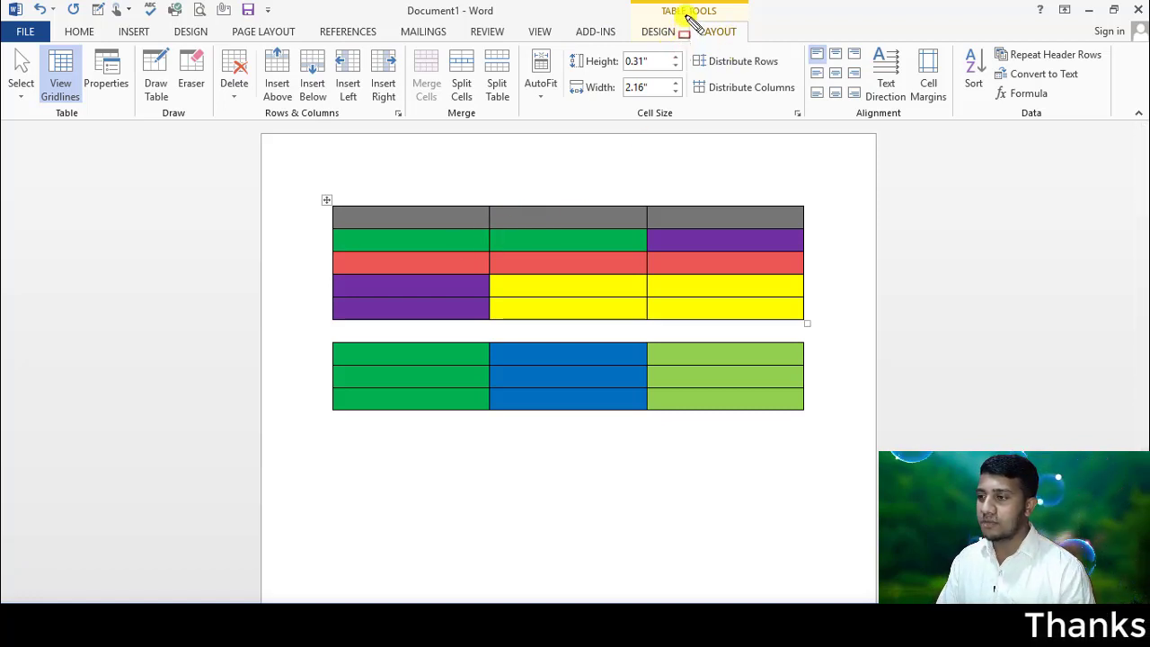
left_click_drag(686, 14, 755, 44)
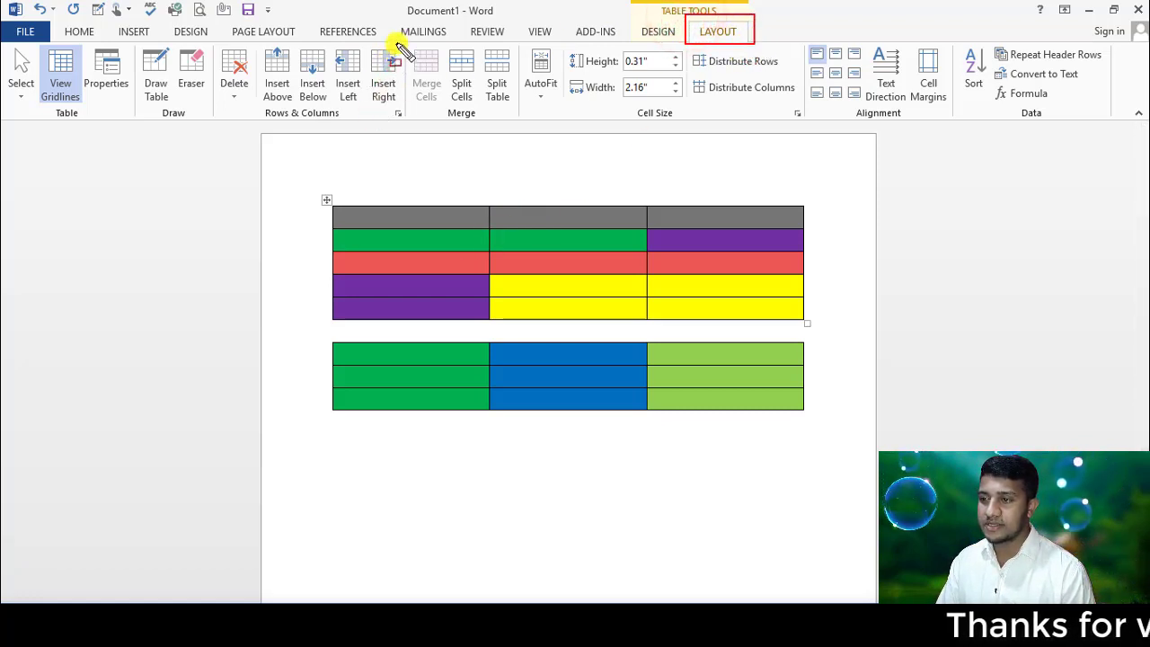
left_click_drag(399, 32, 525, 151)
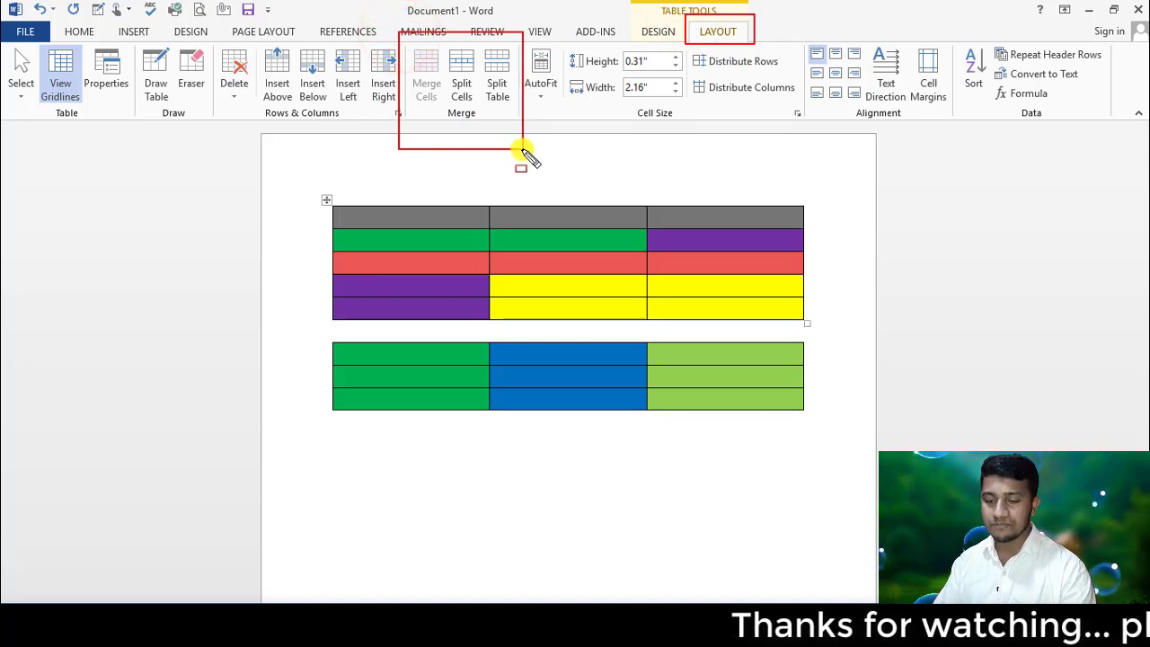
key("Escape")
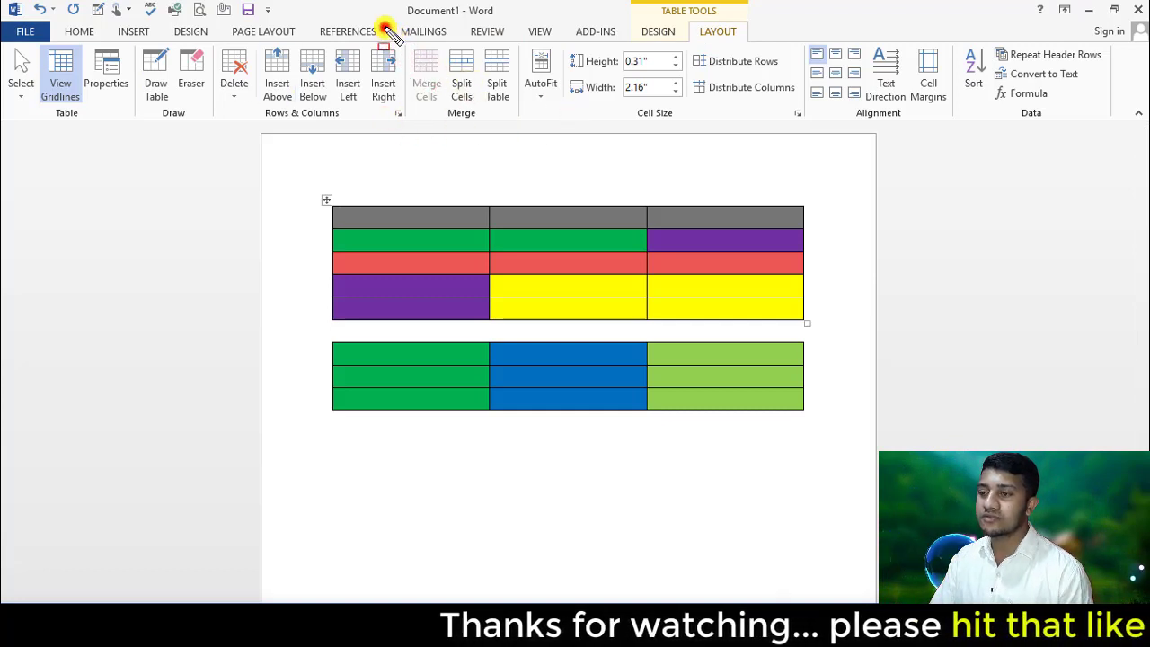
left_click_drag(386, 28, 543, 153)
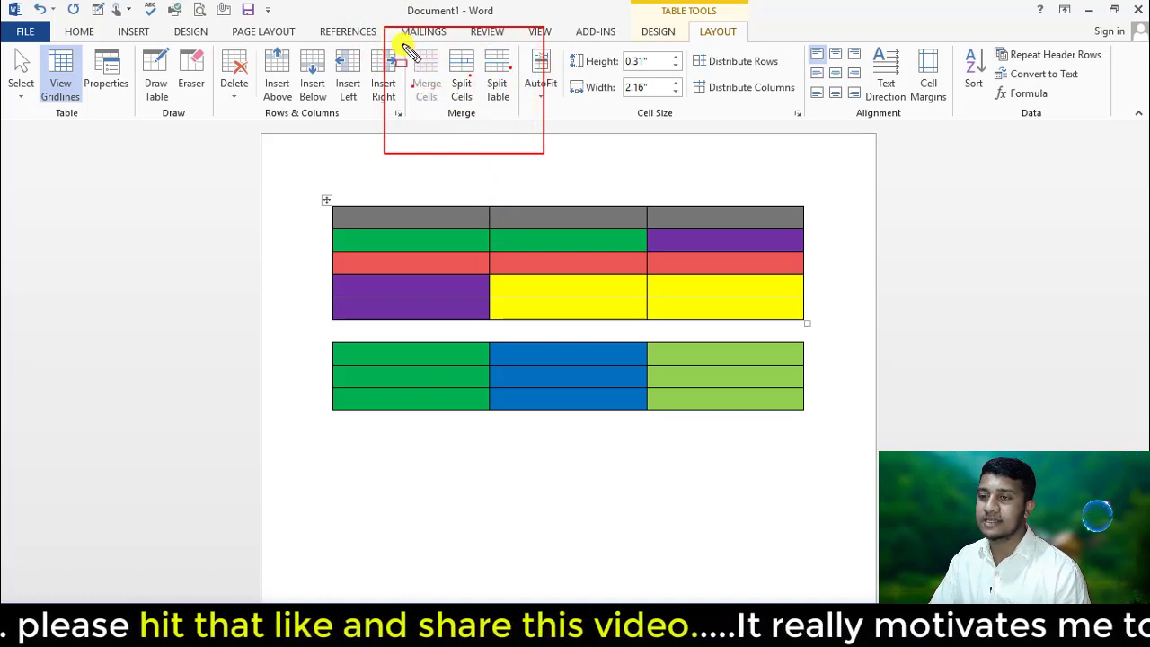
left_click_drag(404, 44, 443, 121)
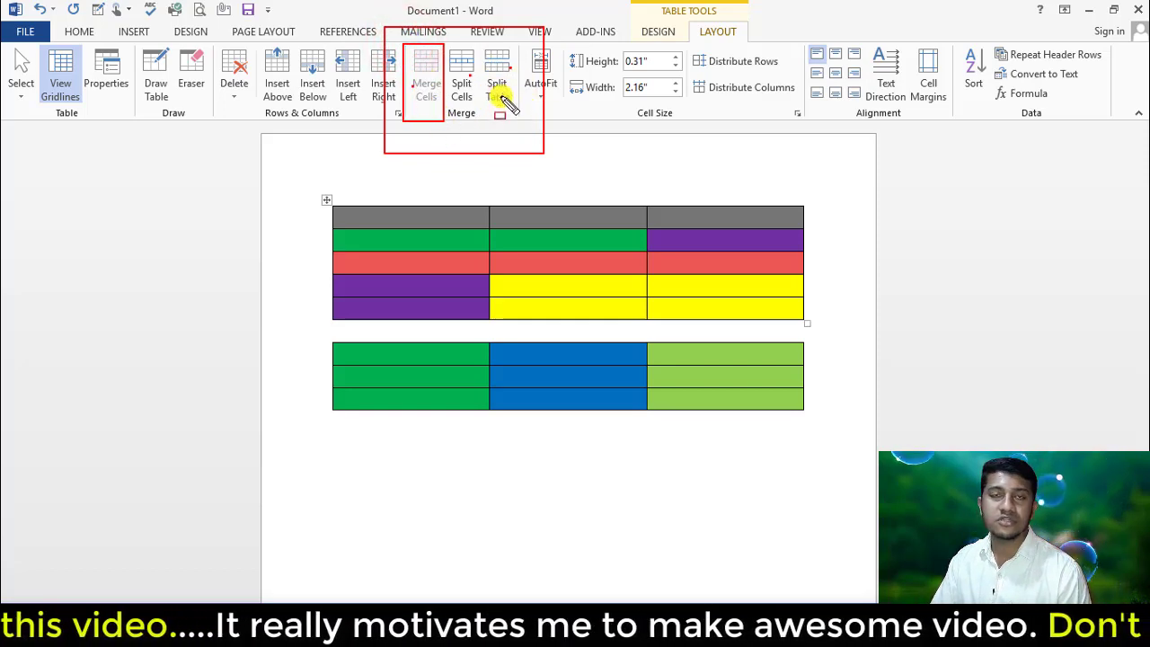
key("Escape")
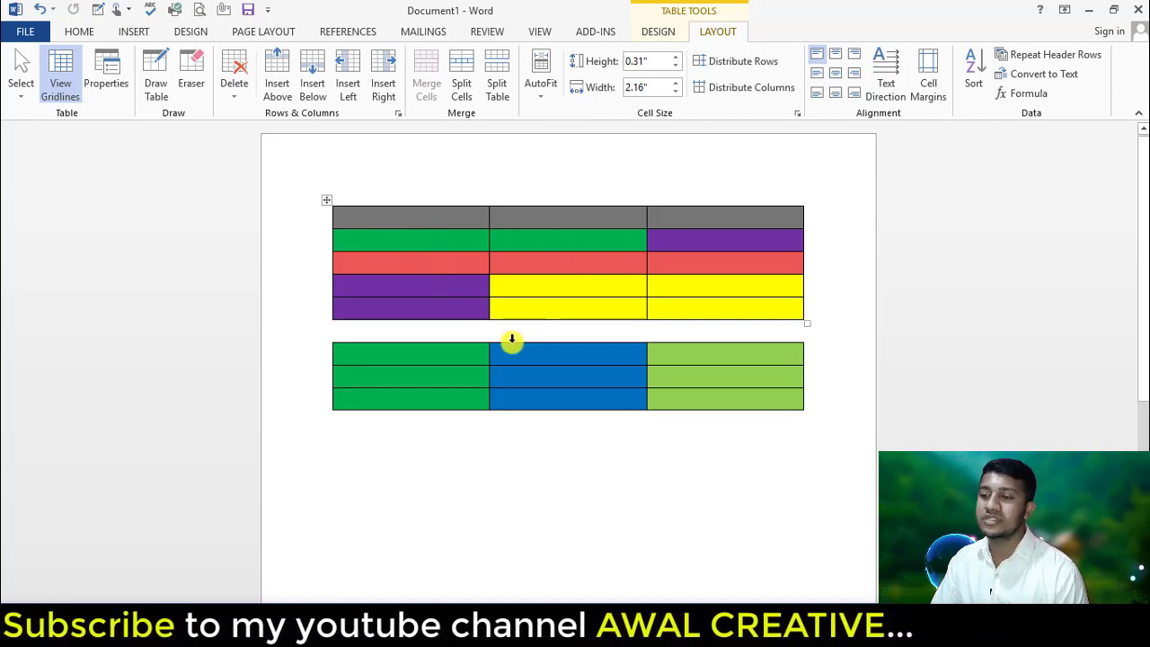
left_click(406, 222)
left_click_drag(368, 219, 371, 305)
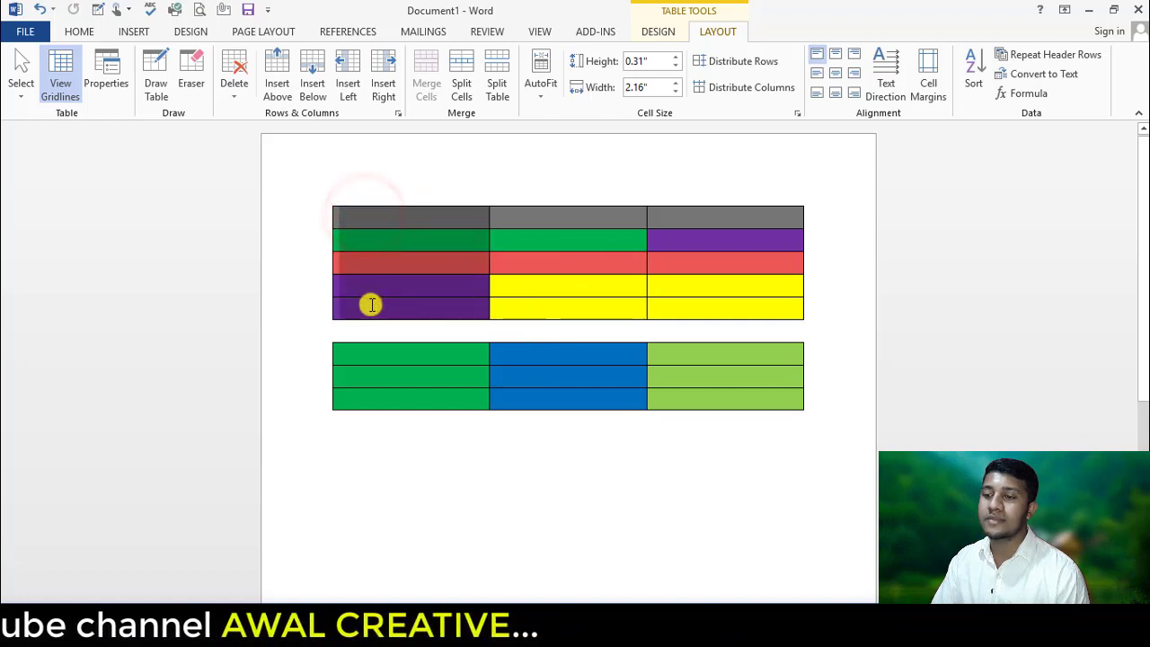
left_click(375, 254)
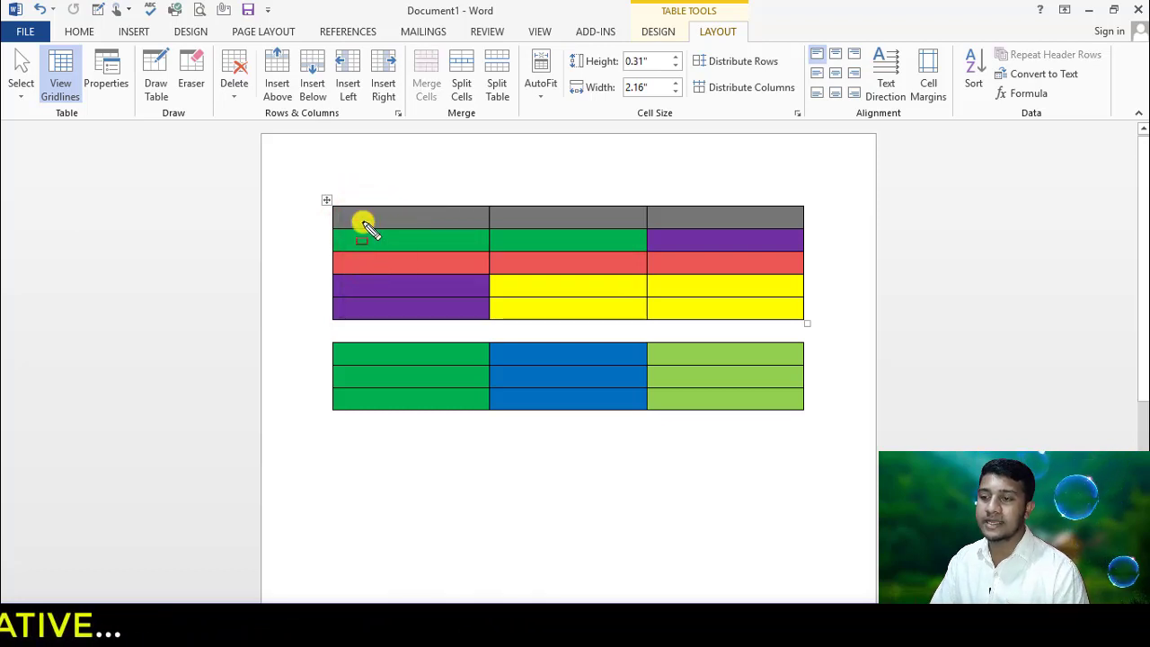
left_click_drag(364, 223, 455, 232)
mouse_move(384, 244)
left_mouse_down()
mouse_move(439, 259)
mouse_move(420, 318)
mouse_move(444, 302)
left_mouse_up()
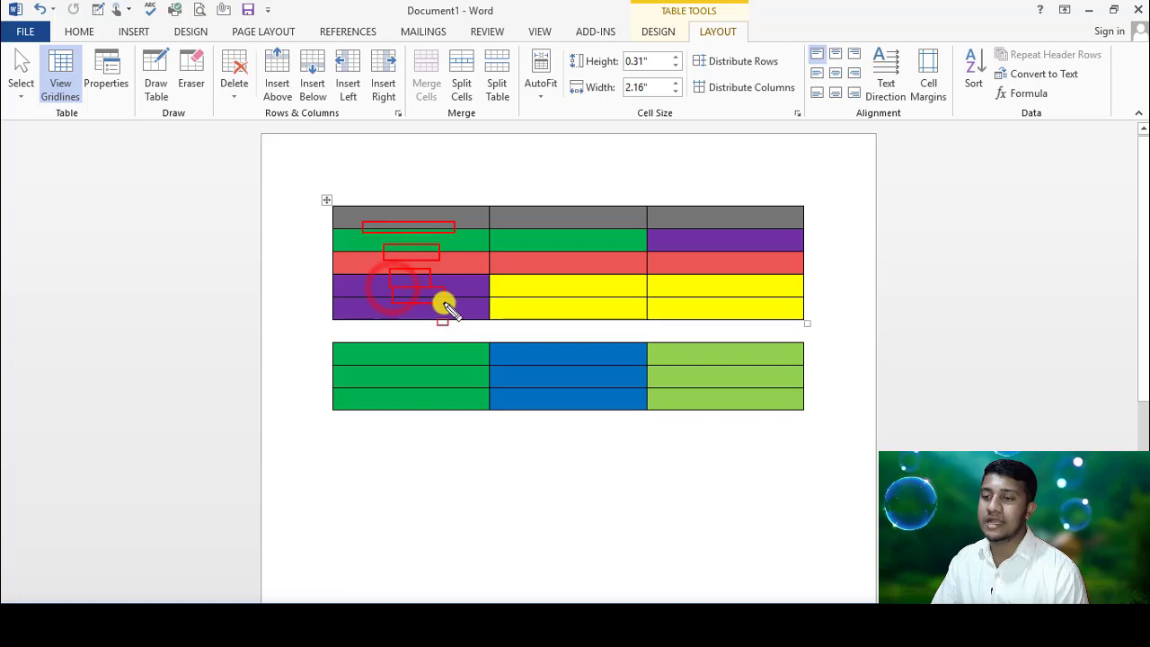
key("Escape")
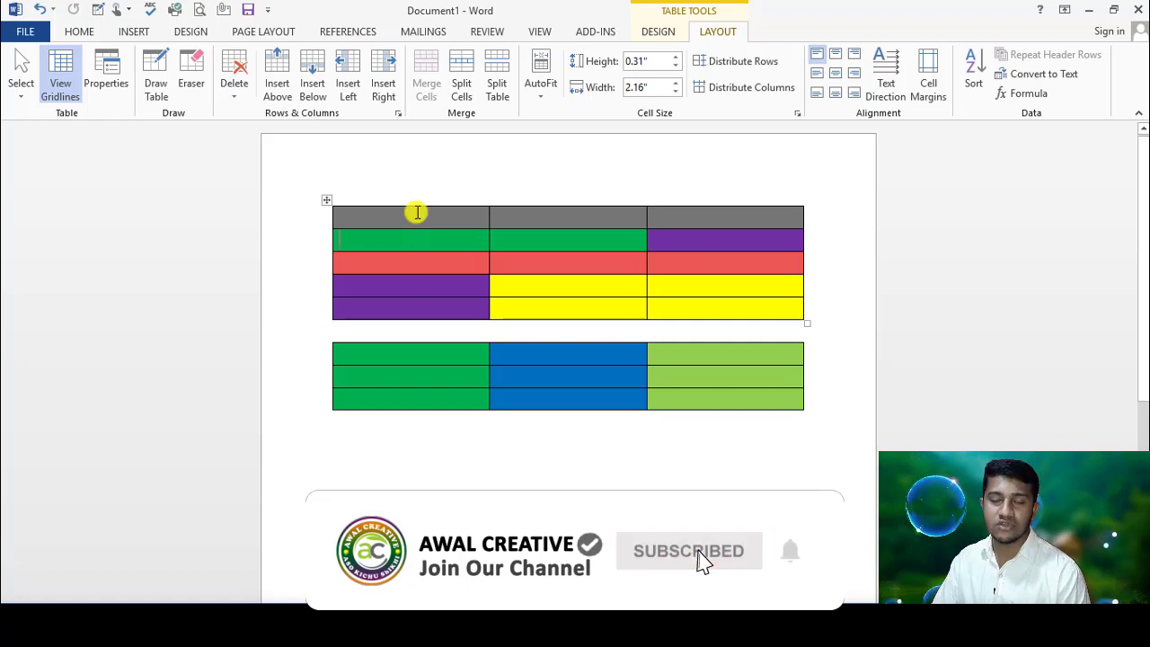
- Merge all five cells in the first column of the upper table into one cell
left_click_drag(417, 213, 422, 306)
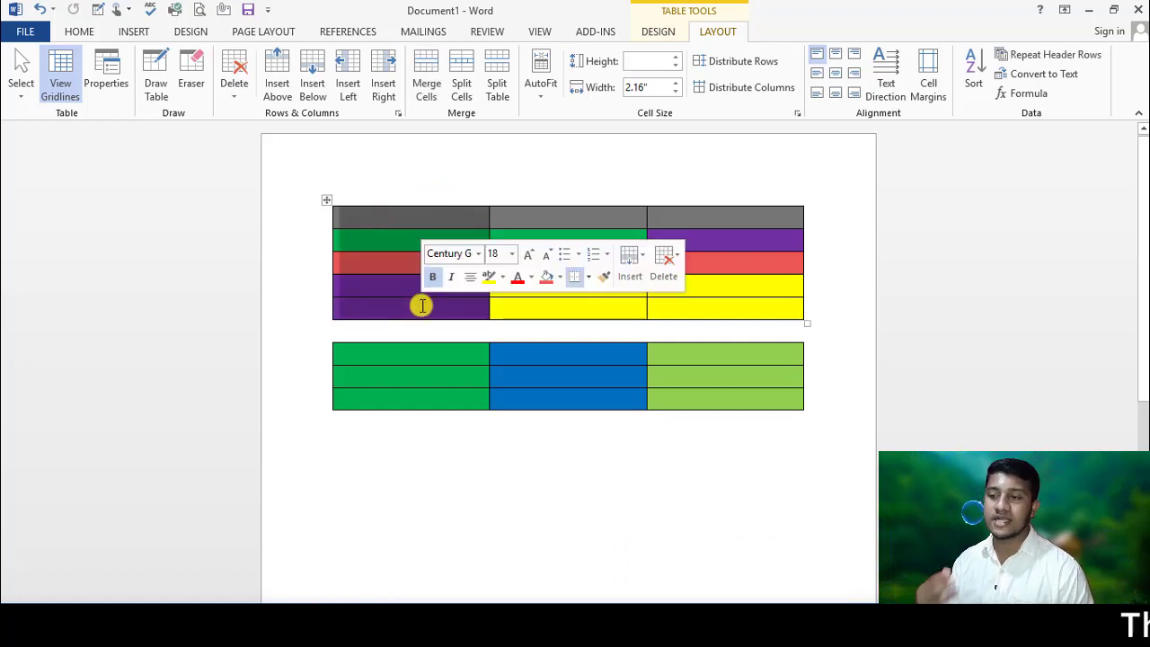
left_click(428, 83)
left_click(413, 260)
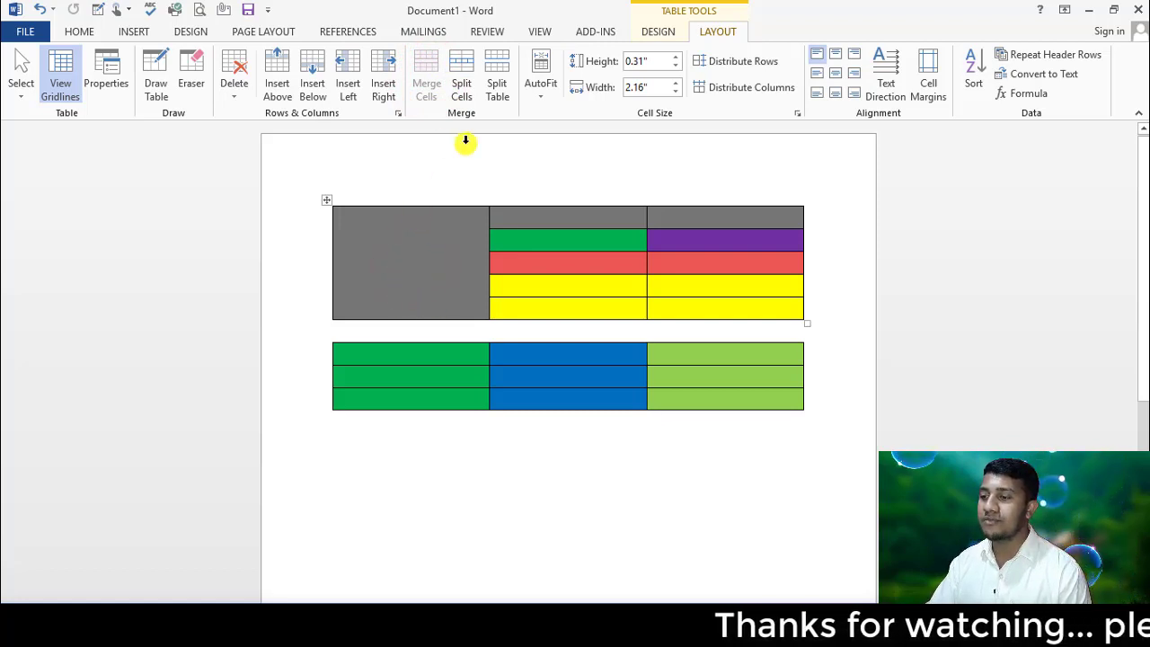
- Merge the two yellow cells in the middle column of the upper table
left_click_drag(545, 286, 547, 303)
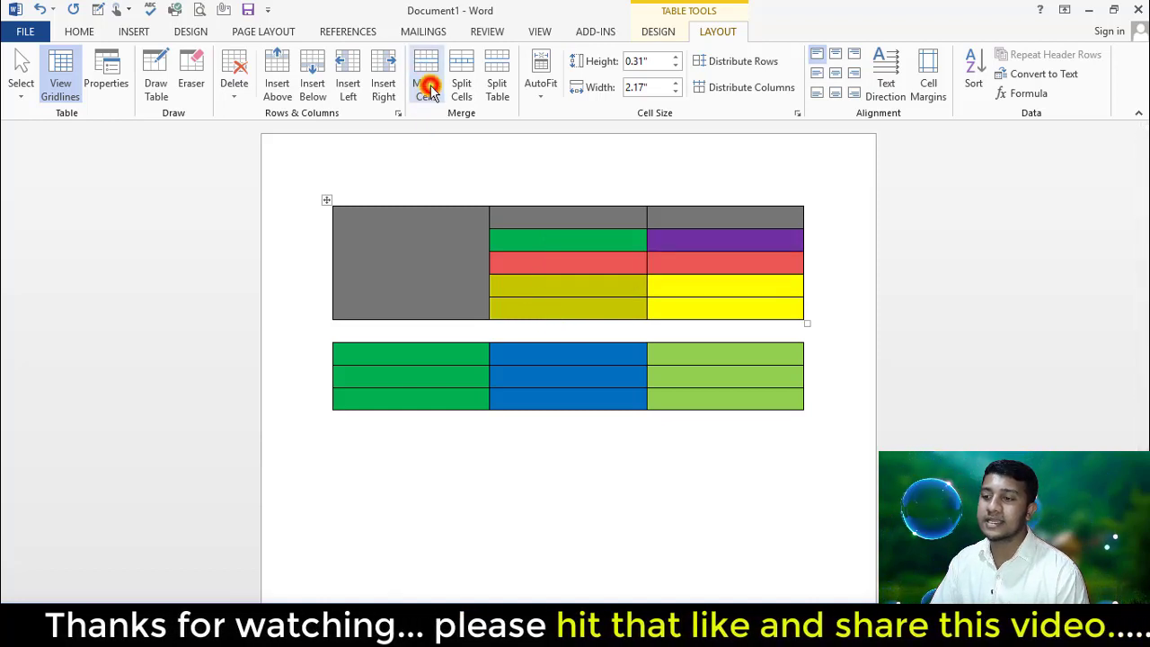
left_click(429, 87)
left_click(567, 291)
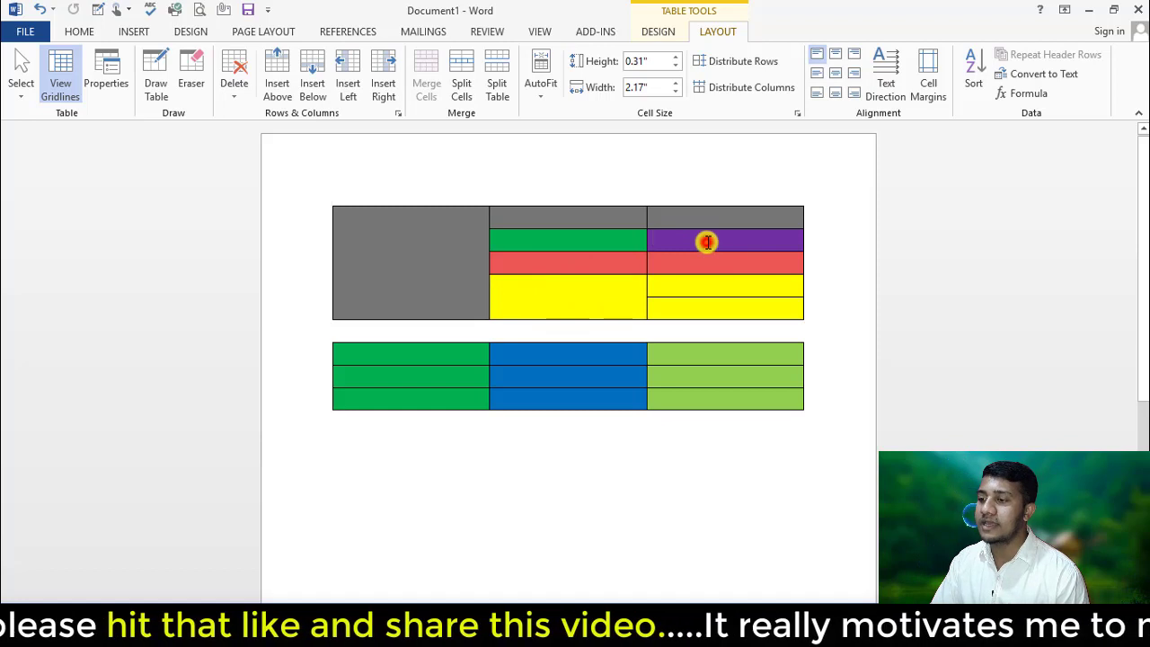
- Merge the purple cell and the red cell below it in the third column of the upper table
left_click_drag(707, 242, 714, 262)
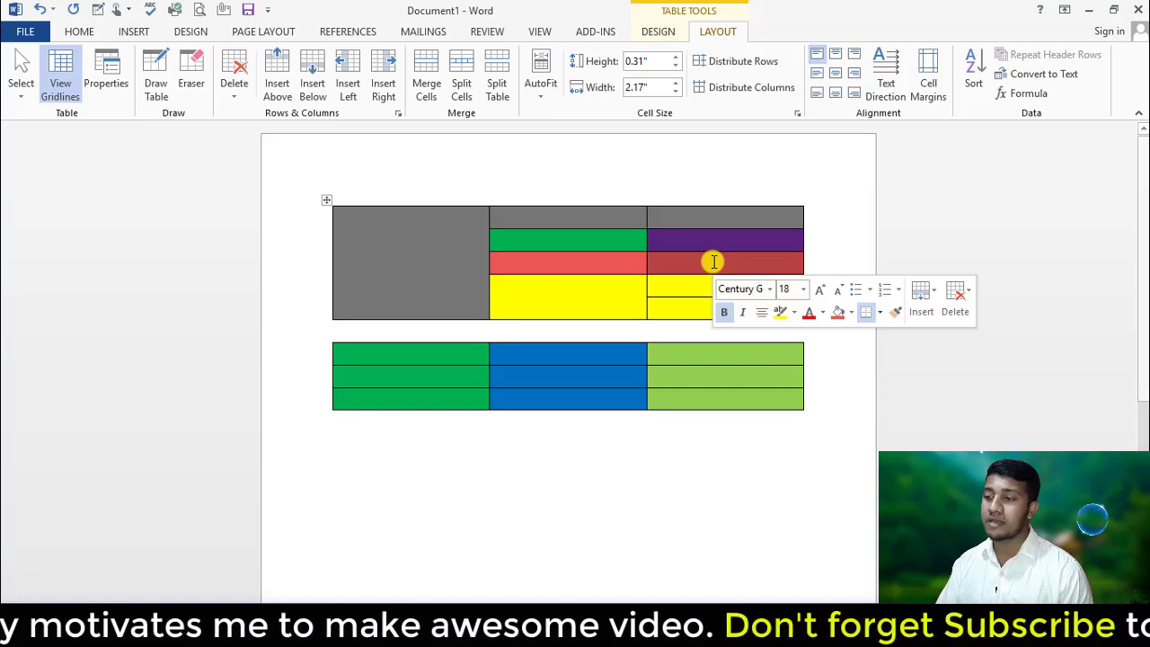
left_click(424, 95)
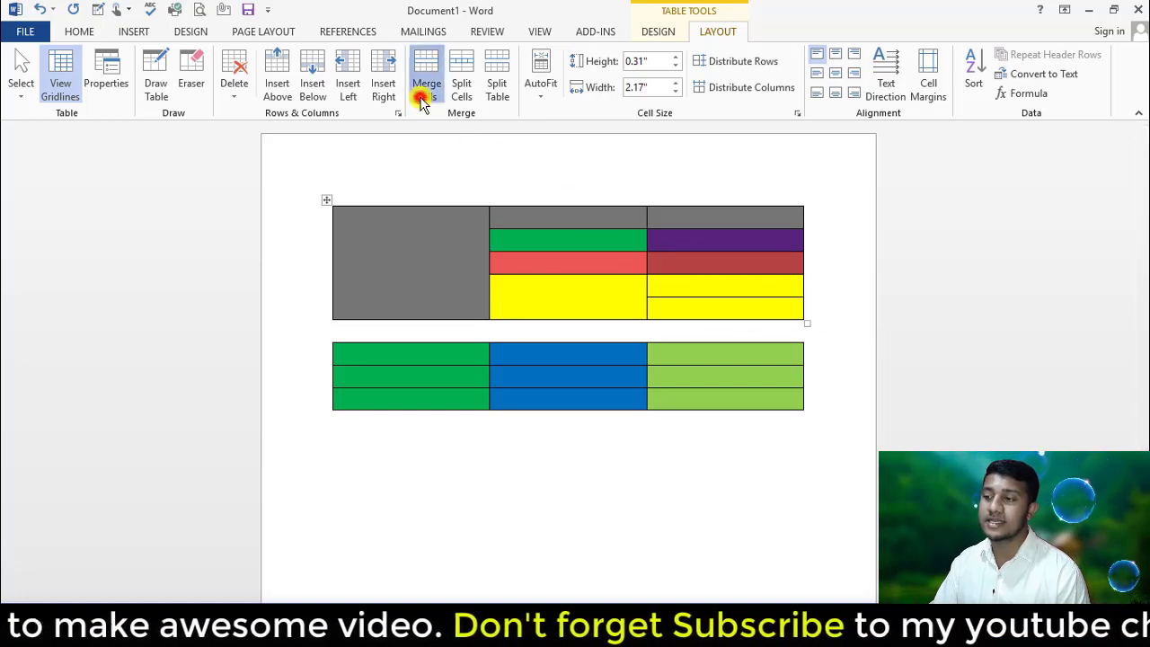
left_click(699, 231)
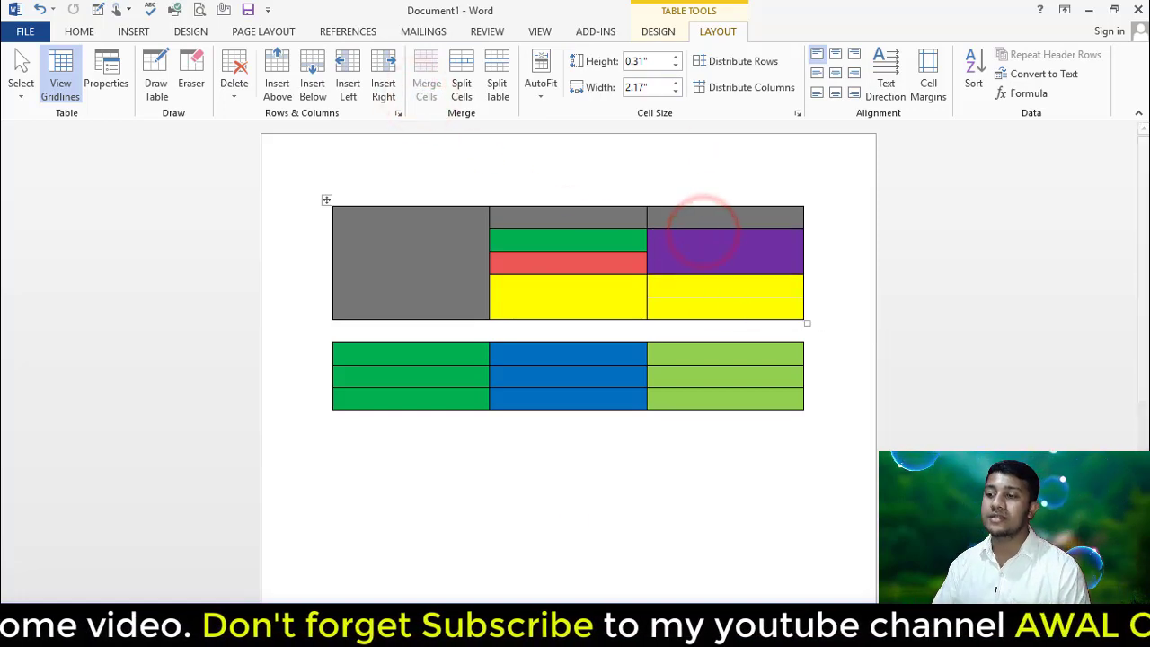
left_click(431, 78)
left_click(441, 307)
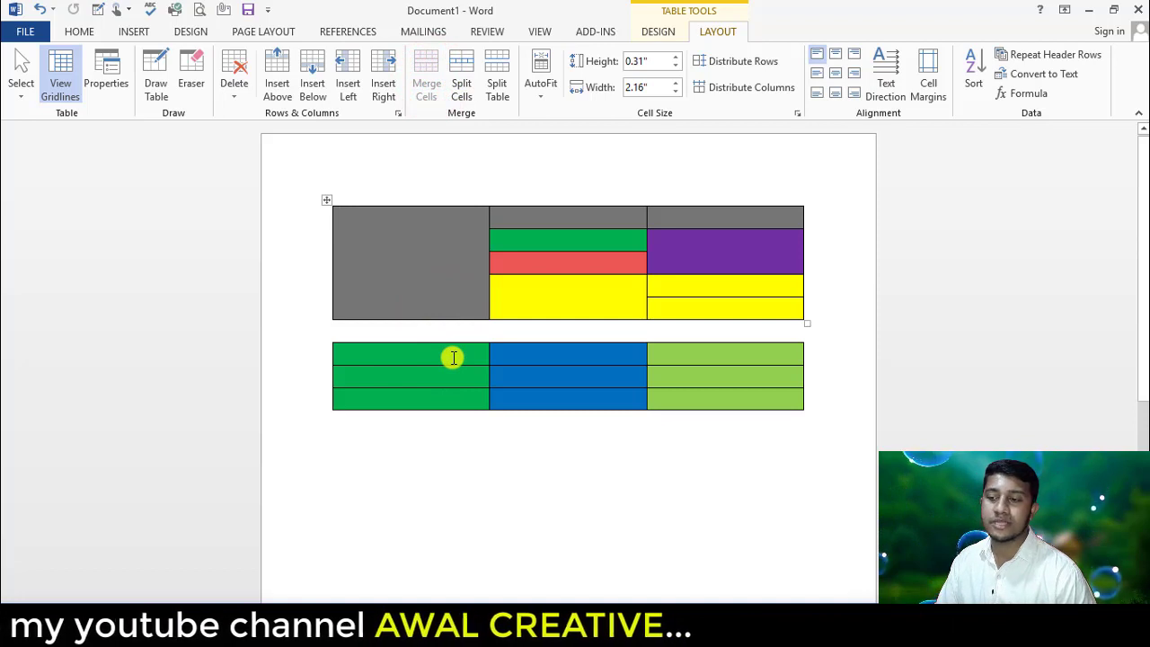
- Merge the three cells of the lower table's first row into a single cell
left_click_drag(453, 357, 679, 358)
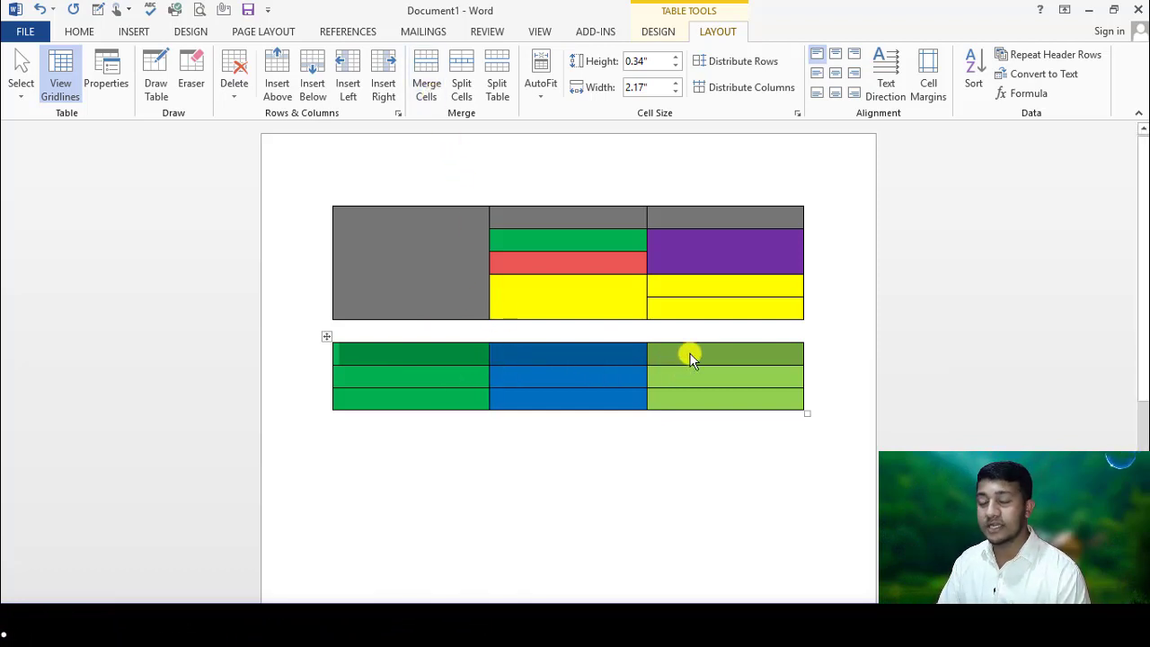
left_click(426, 84)
left_click(568, 351)
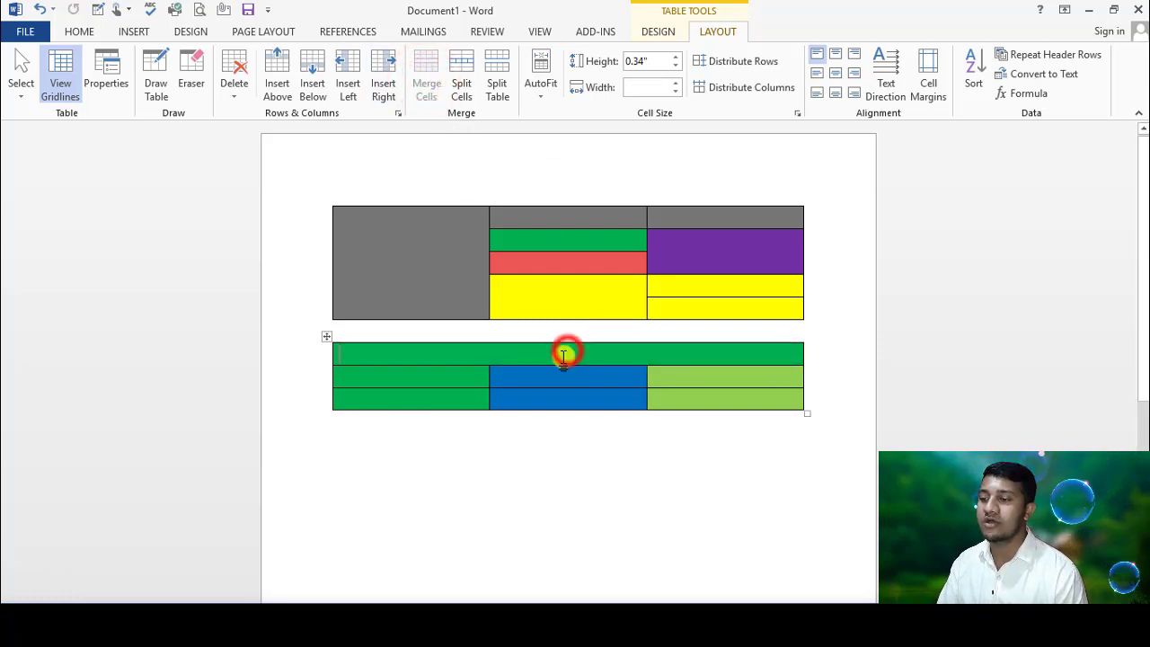
left_click(488, 354)
left_click(647, 360)
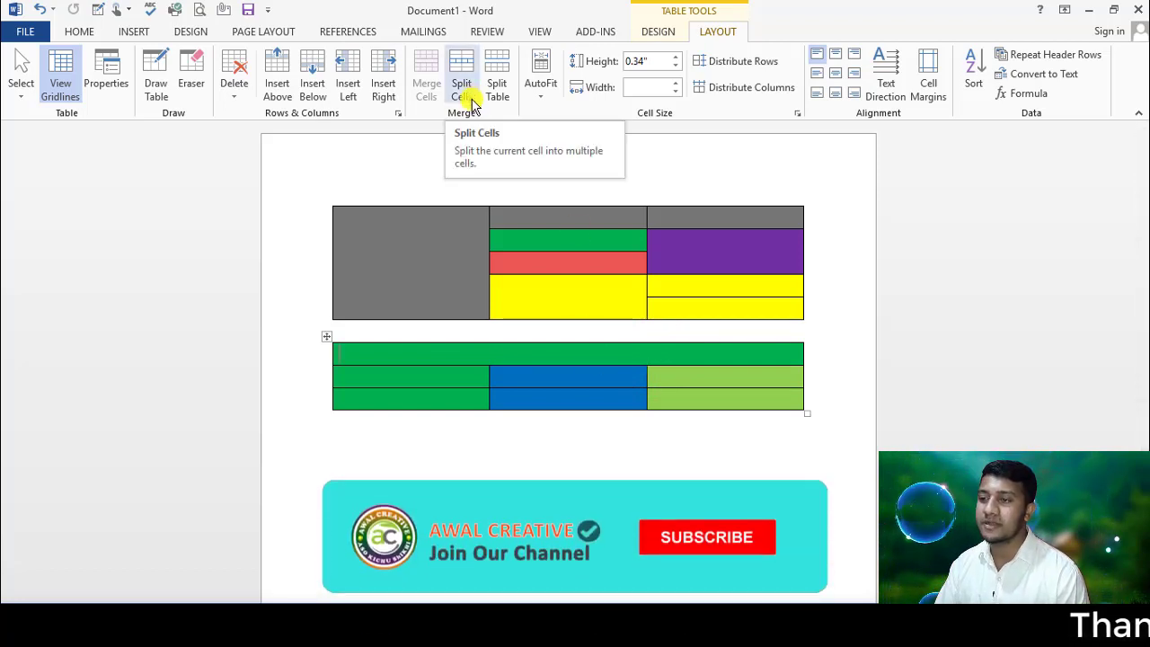
- Open the Split Cells dialog for the large merged gray cell and move the dialog clear of the tables
left_click(557, 284)
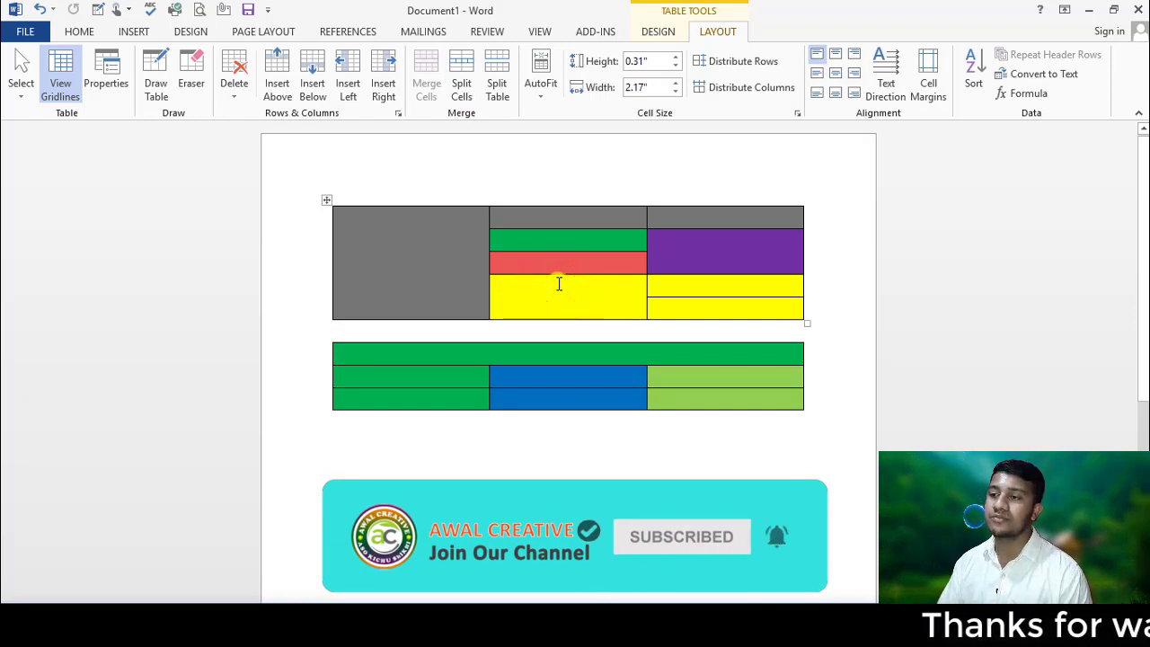
left_click(380, 232)
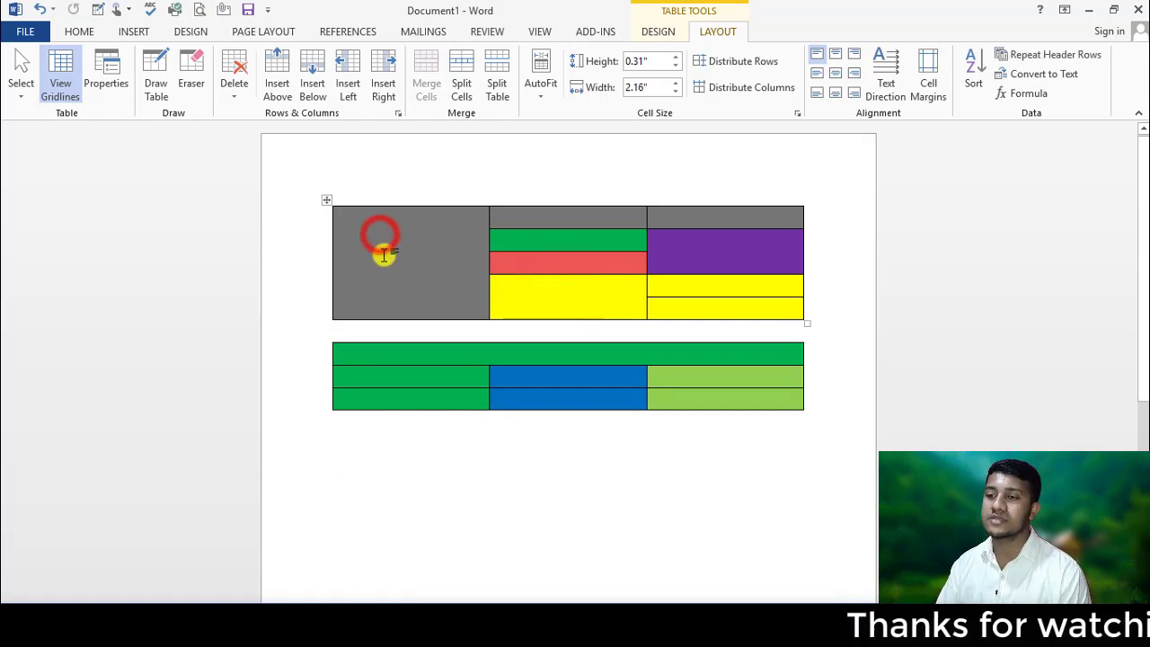
left_click(341, 219)
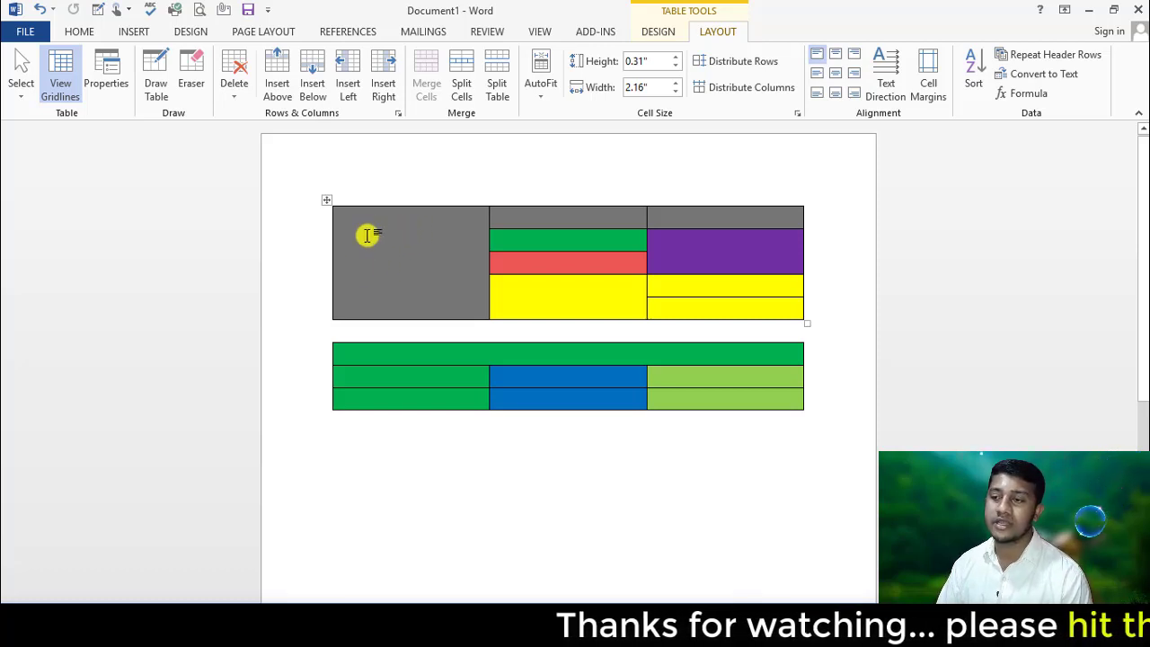
left_click(458, 76)
left_click_drag(832, 265, 193, 223)
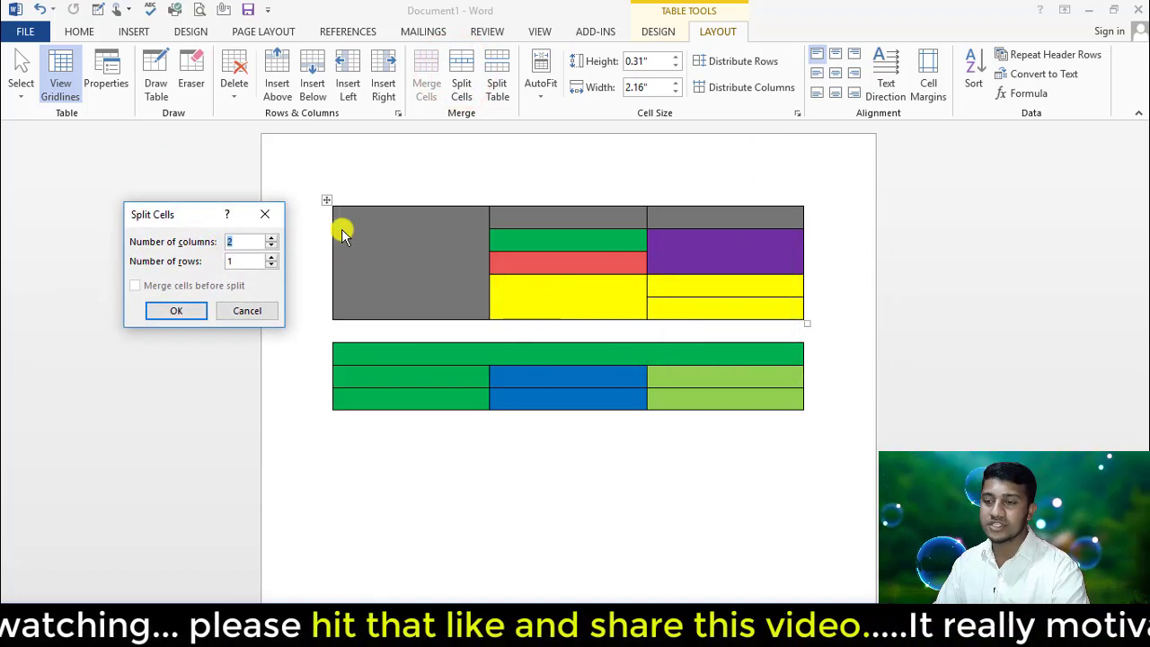
mouse_move(329, 202)
left_mouse_down()
mouse_move(476, 323)
mouse_move(493, 323)
left_mouse_up()
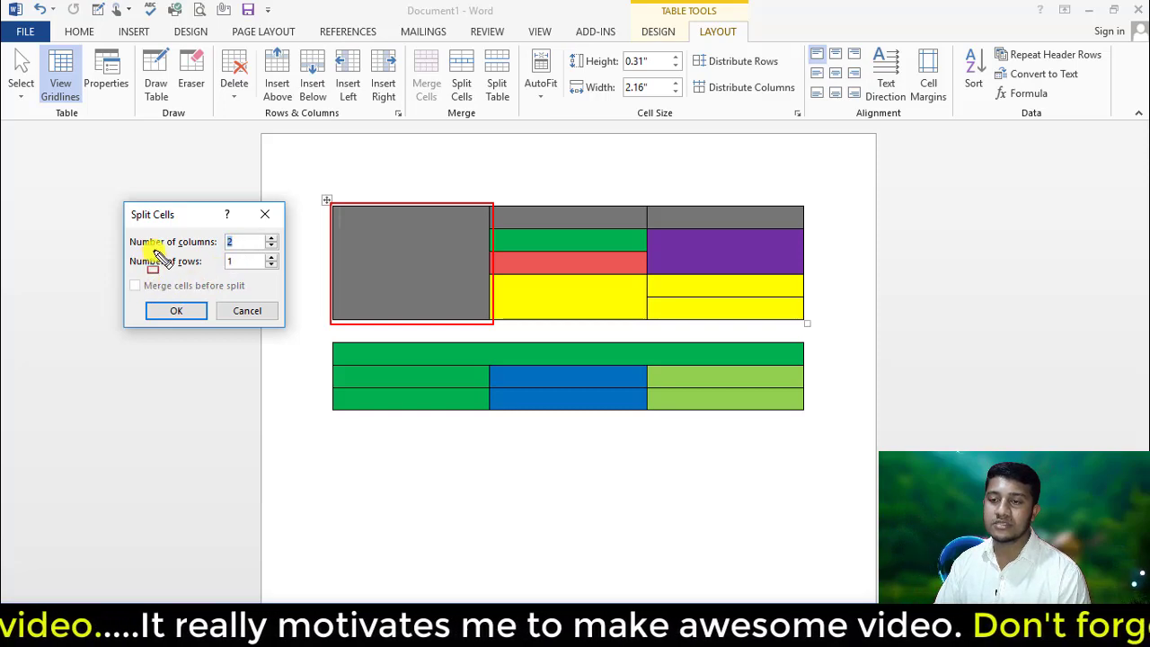
left_click_drag(218, 256, 297, 282)
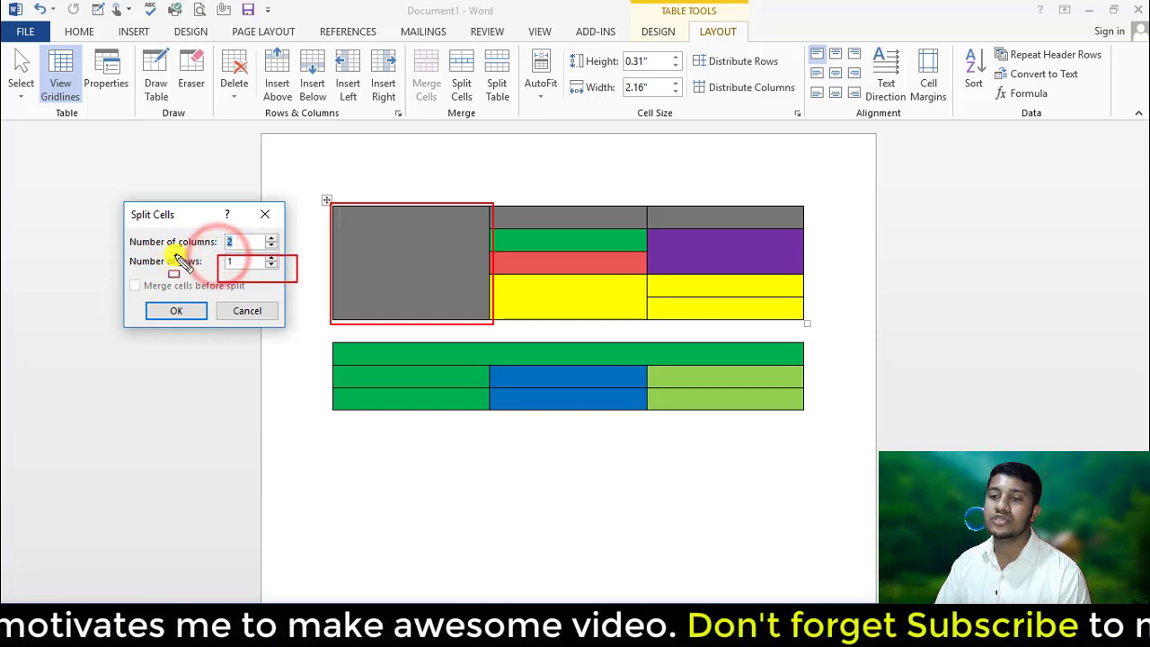
key("Escape")
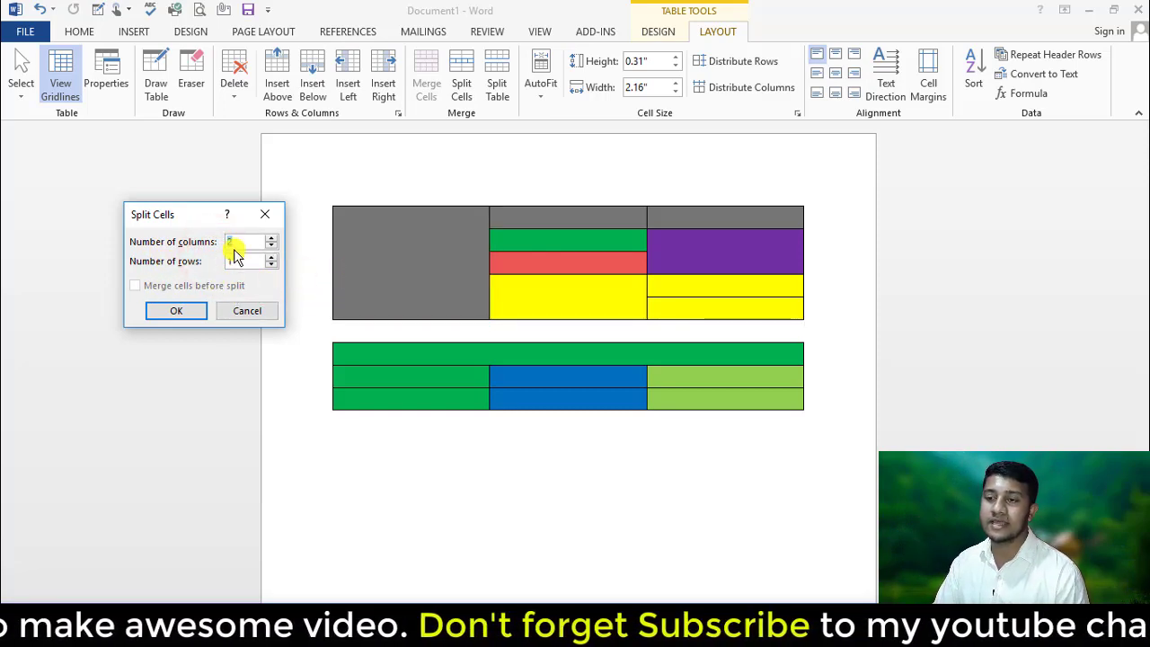
- Try to split the merged gray cell into 3 columns and 3 rows
key("BackSpace")
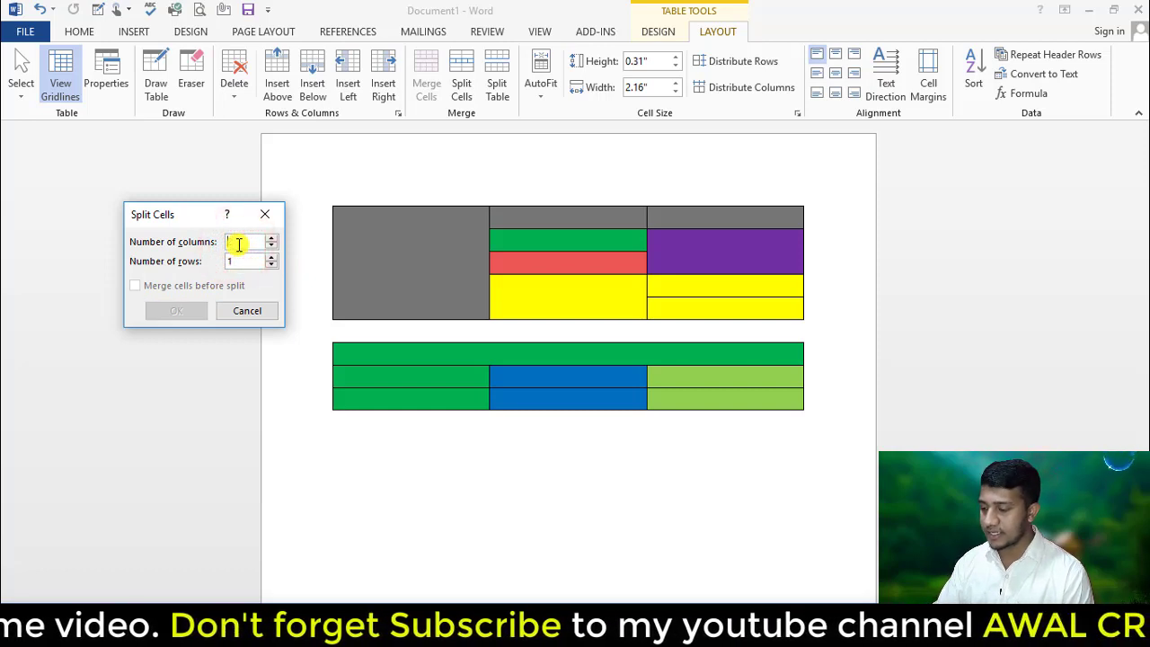
type("2")
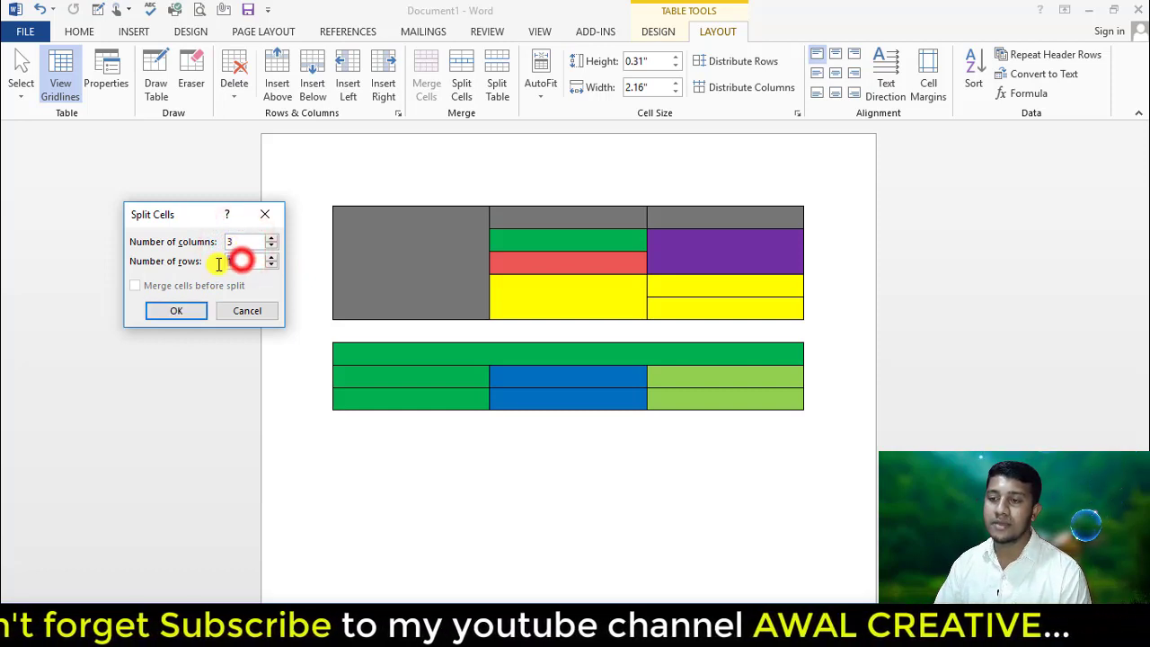
key("BackSpace")
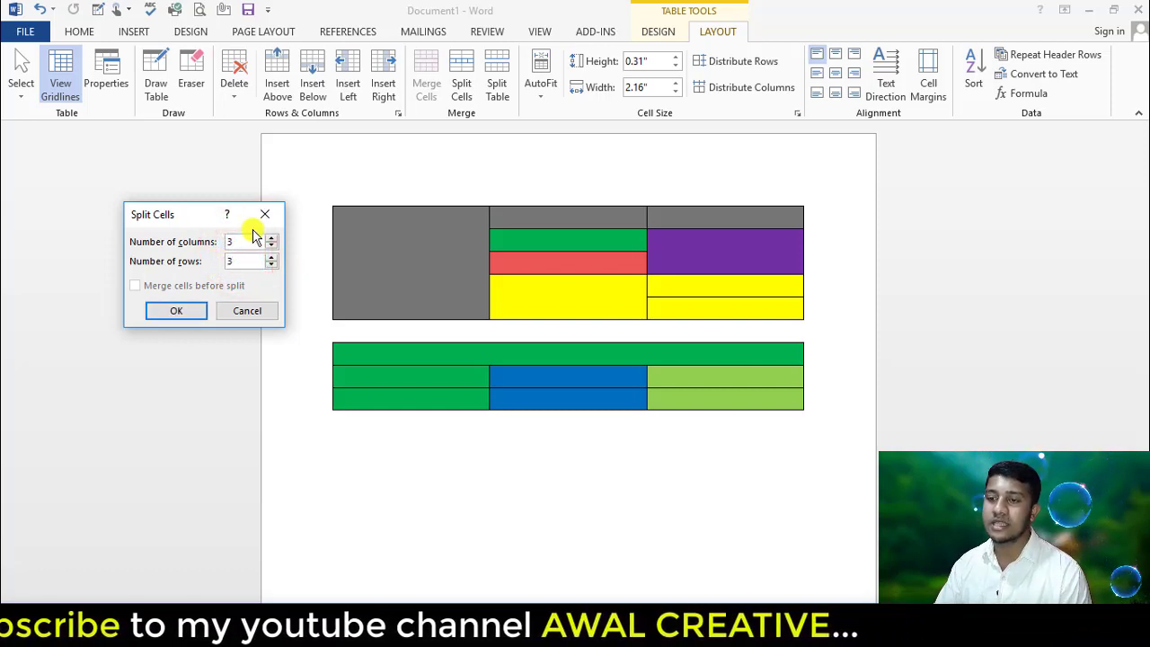
left_click(177, 319)
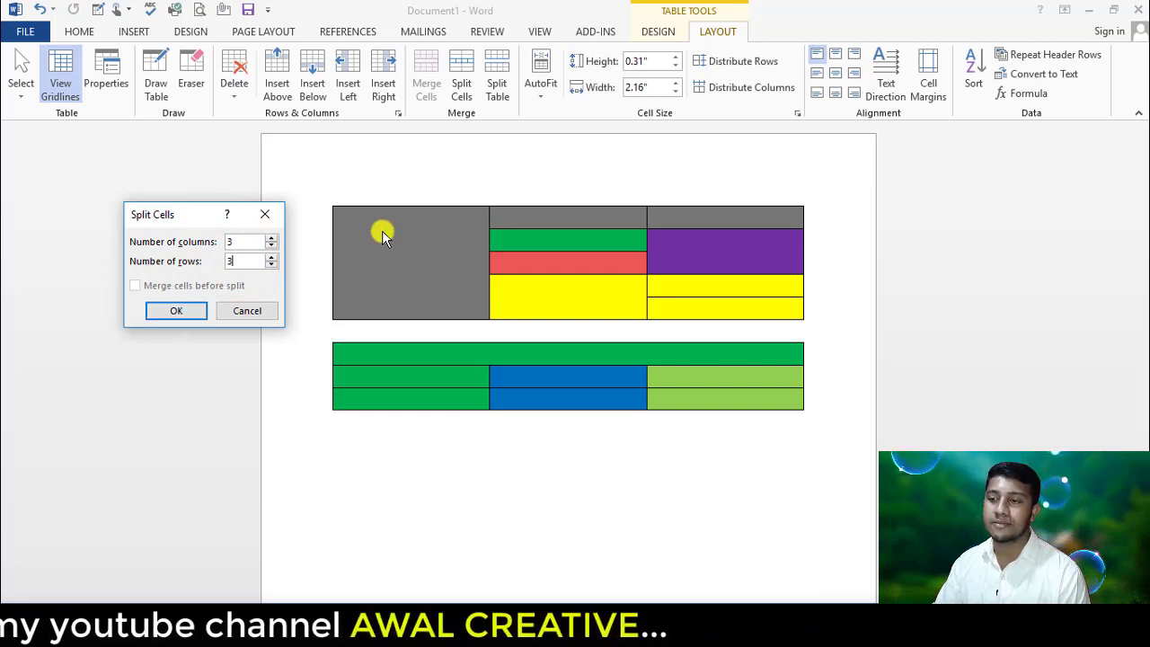
- Split the merged gray cell into 5 columns and 1 row
key("ctrl+shift+d")
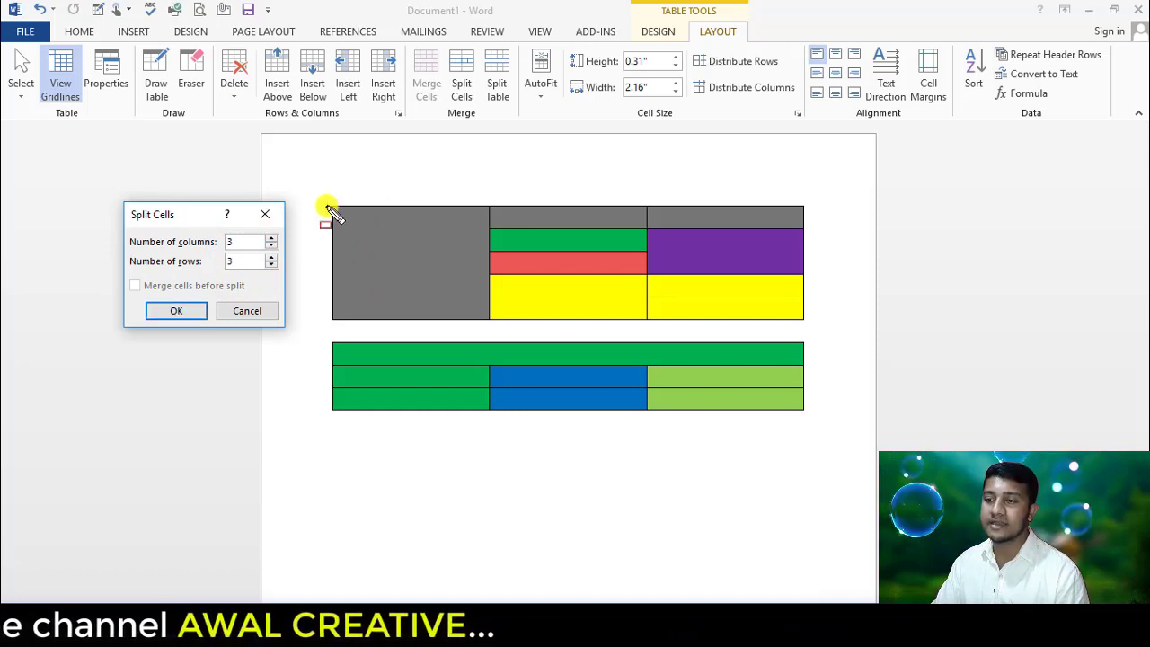
left_click_drag(328, 205, 493, 333)
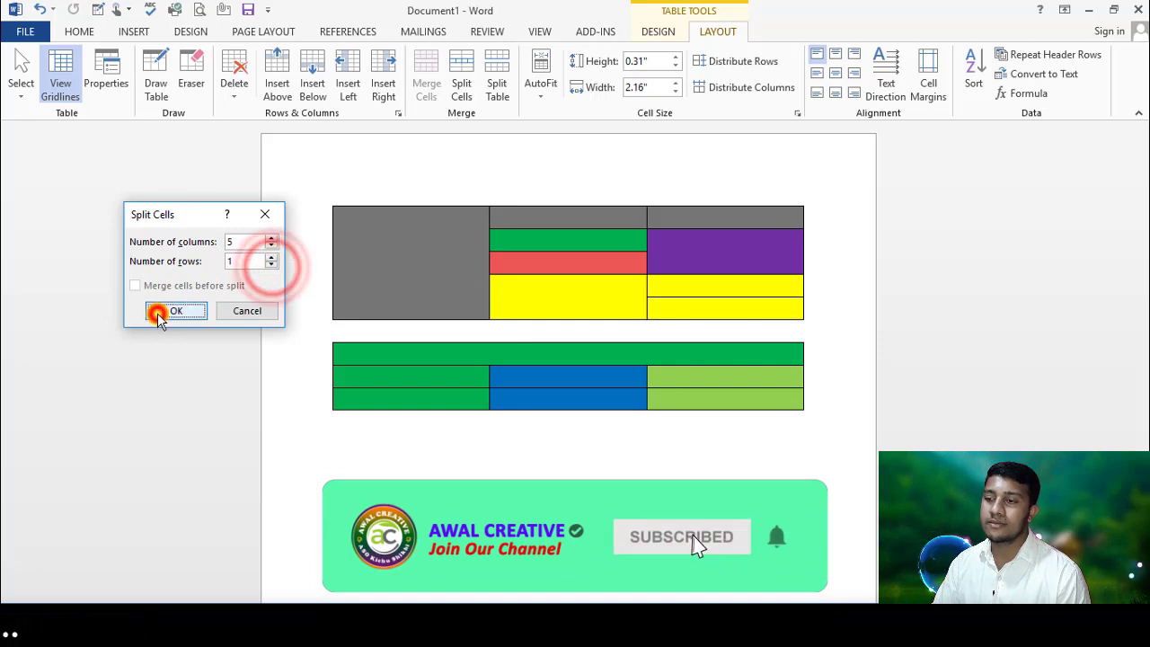
left_click(160, 314)
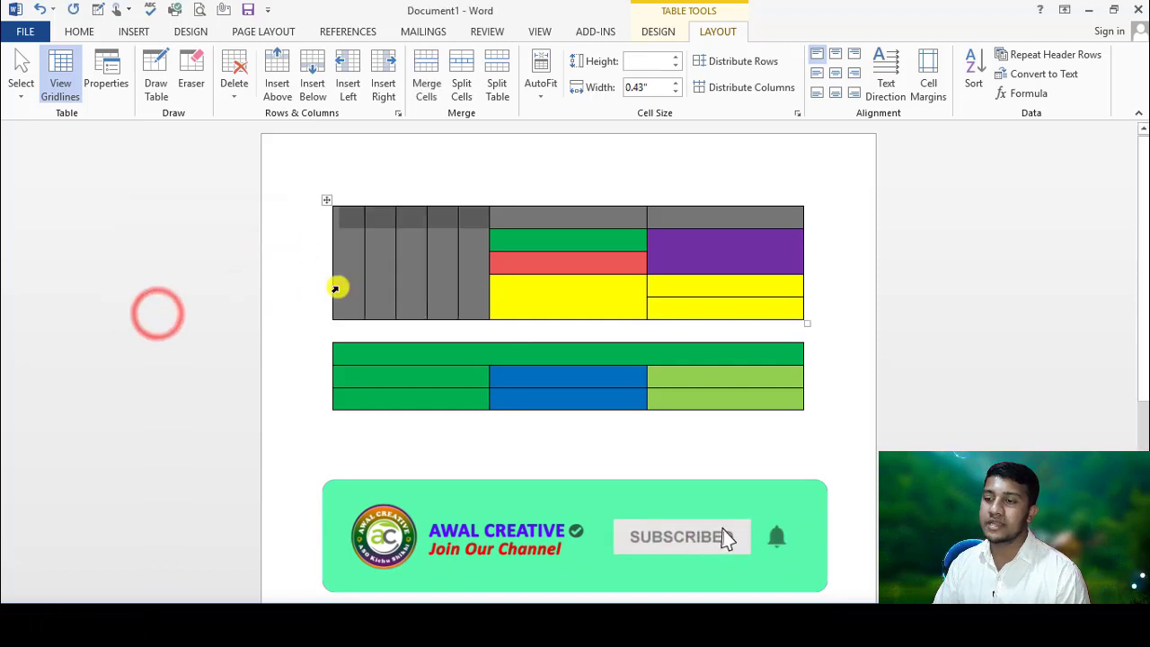
left_click(393, 266)
left_click(352, 239)
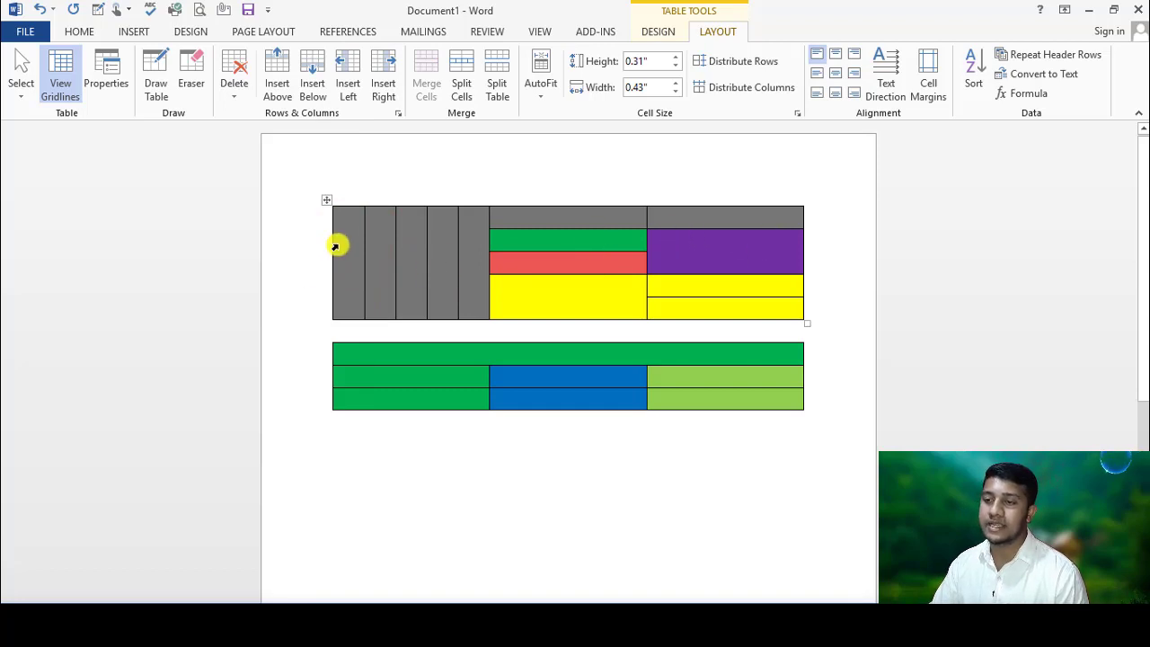
left_click_drag(342, 241, 459, 254)
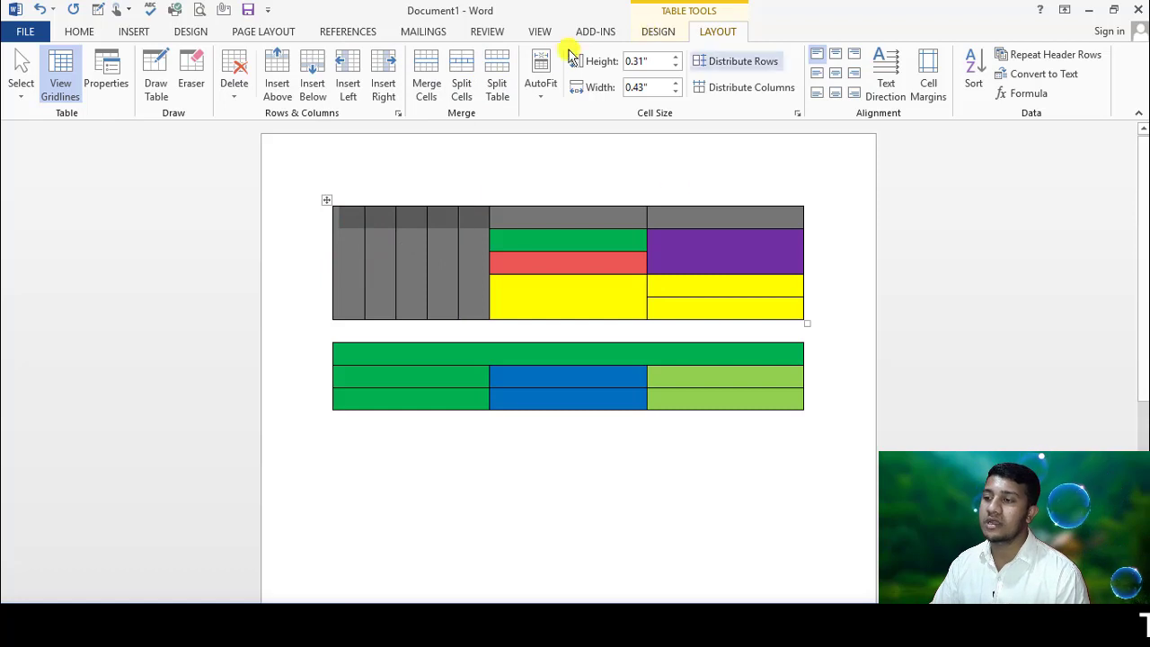
left_click(470, 86)
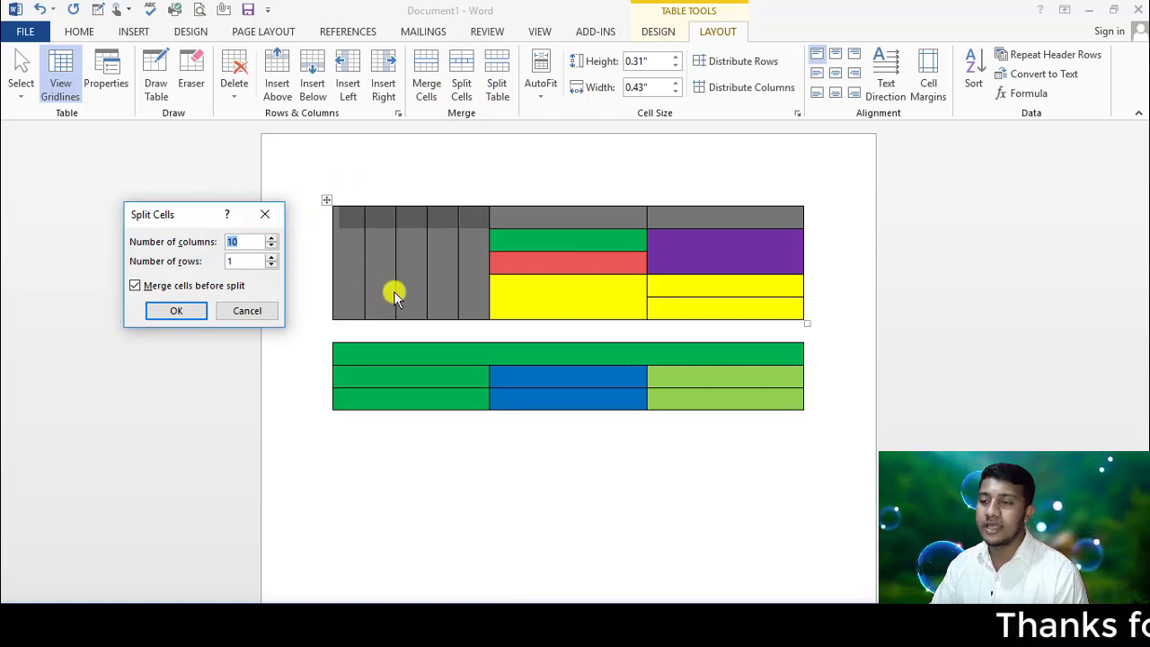
left_click(425, 284)
left_click(346, 260)
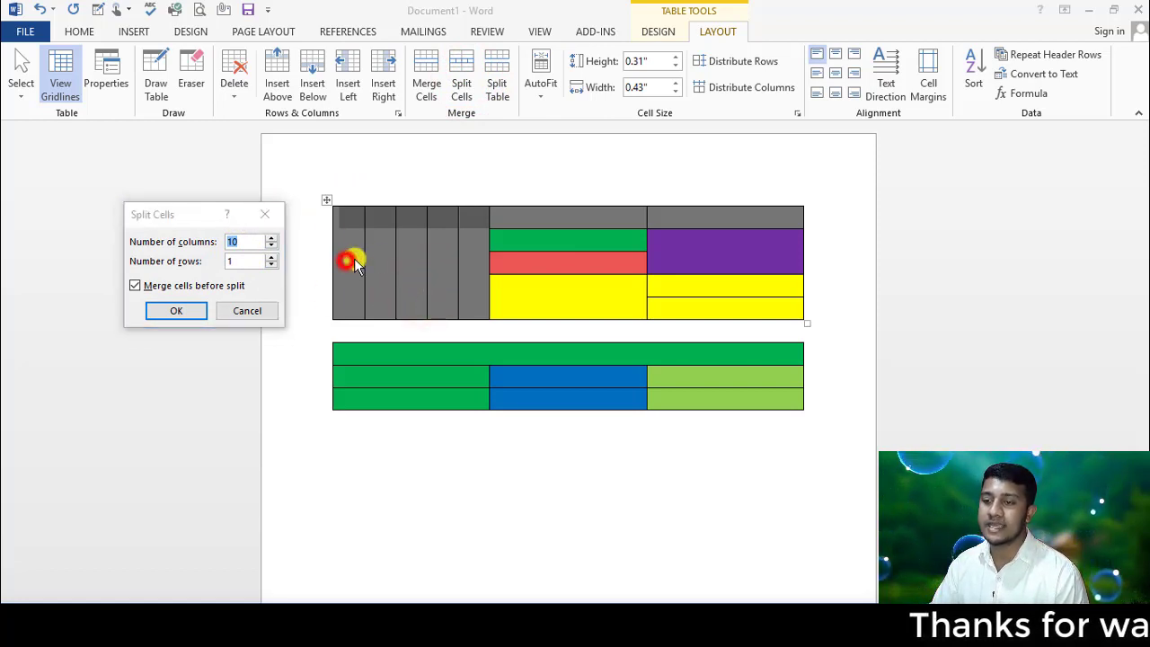
left_click(374, 252)
left_click(415, 250)
left_click(434, 252)
left_click(470, 245)
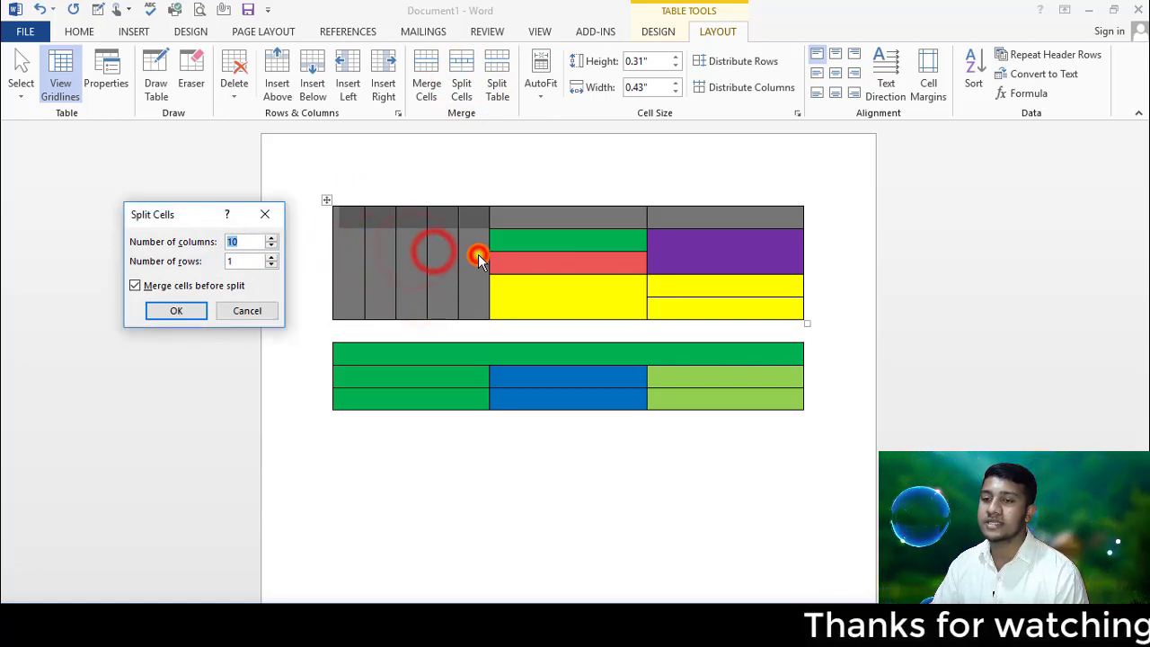
left_click_drag(193, 214, 205, 216)
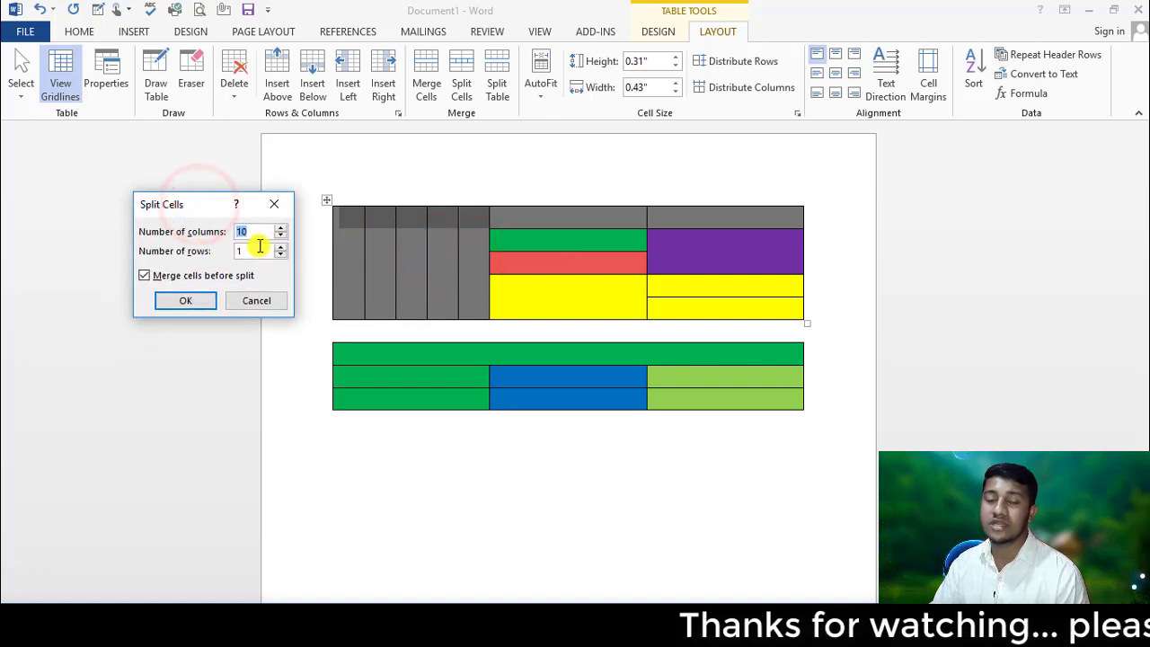
left_click(286, 208)
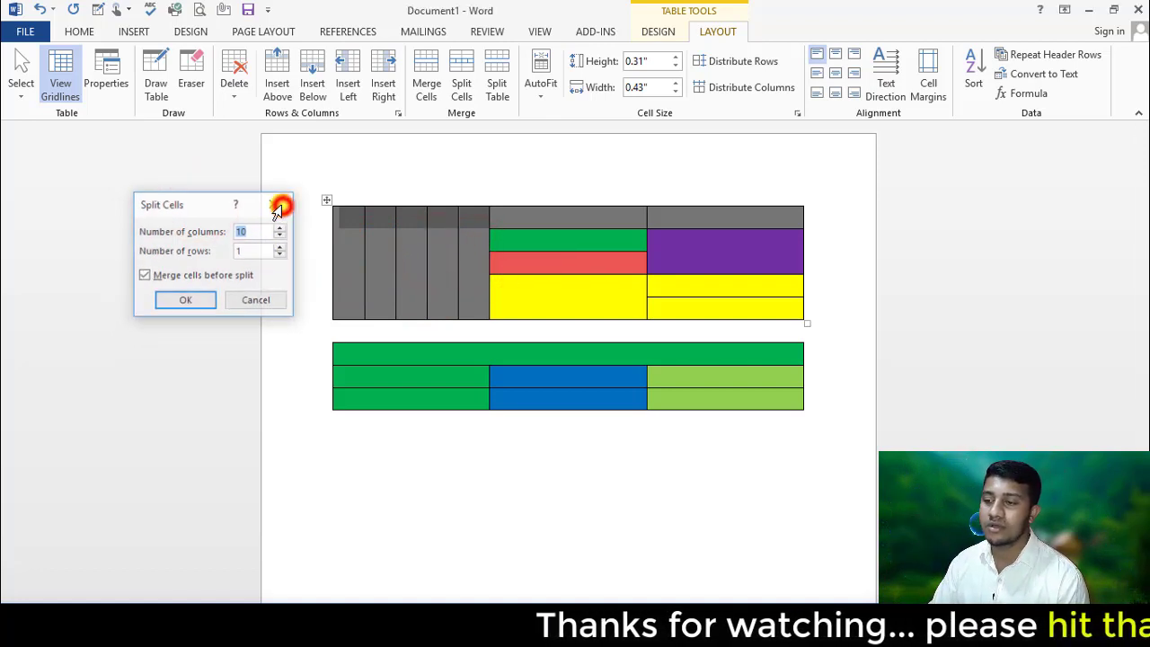
- Split the upper table's entire last column into 2 columns and 1 row, merging the cells before the split
left_click(692, 226)
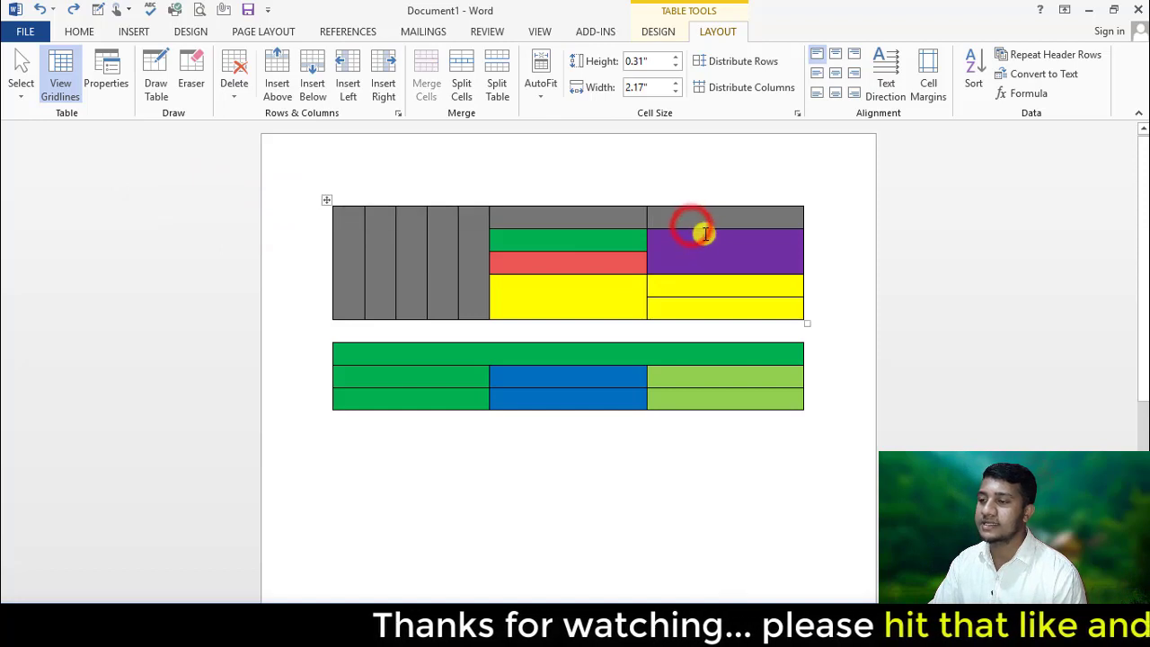
left_click_drag(705, 215, 709, 311)
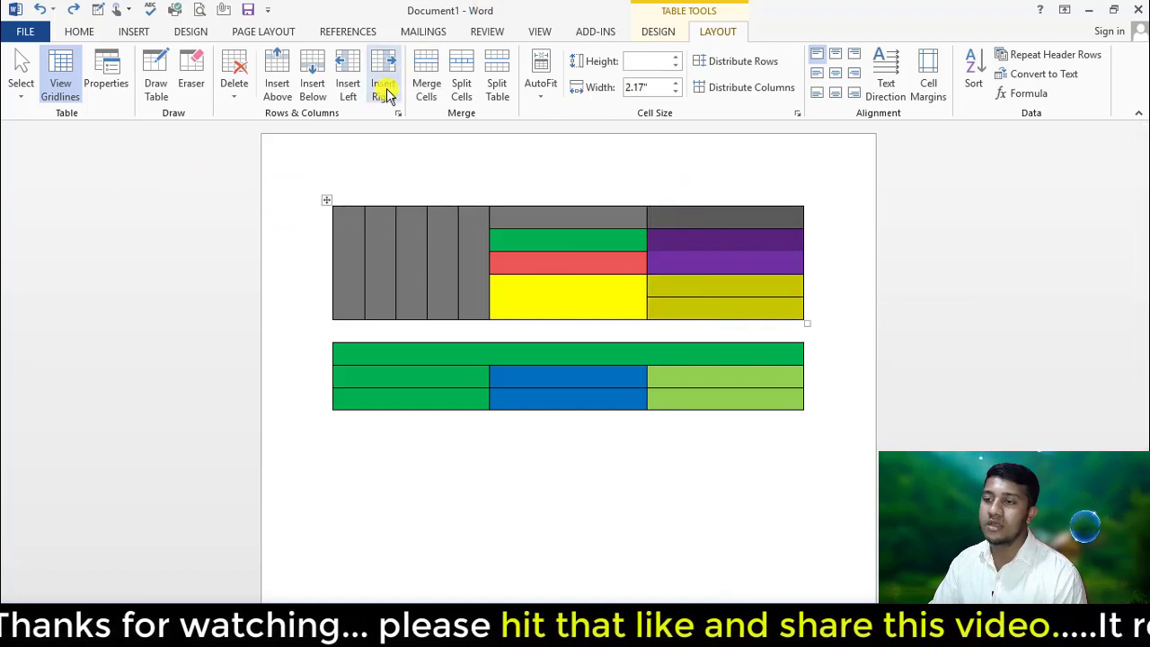
left_click(465, 94)
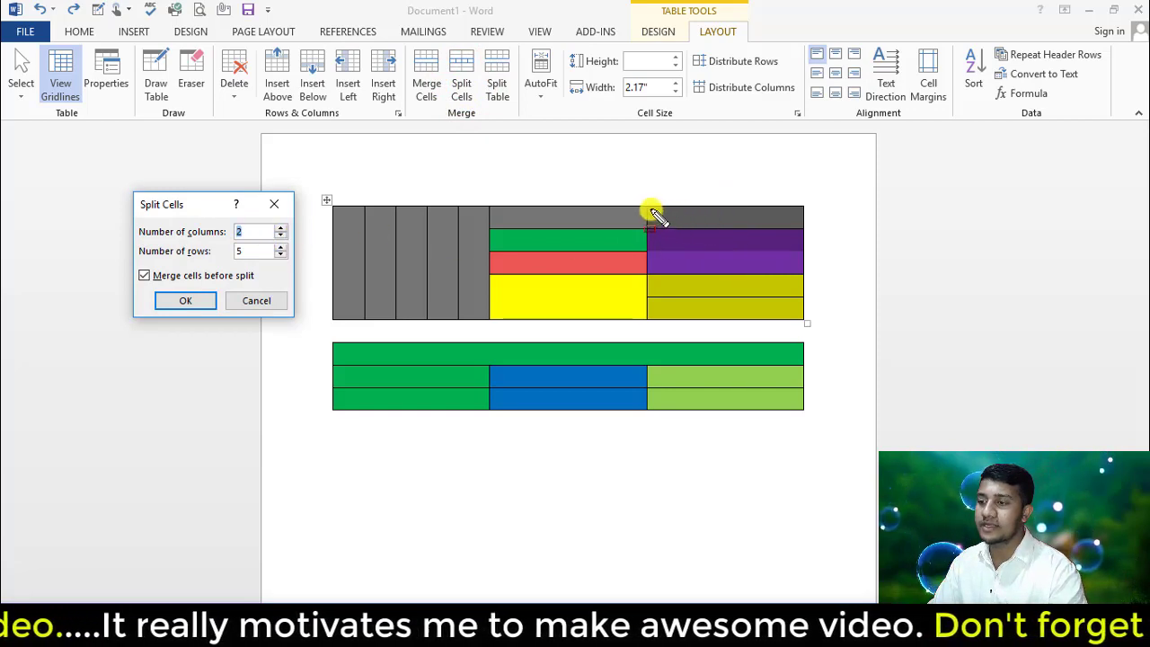
left_click_drag(647, 205, 806, 322)
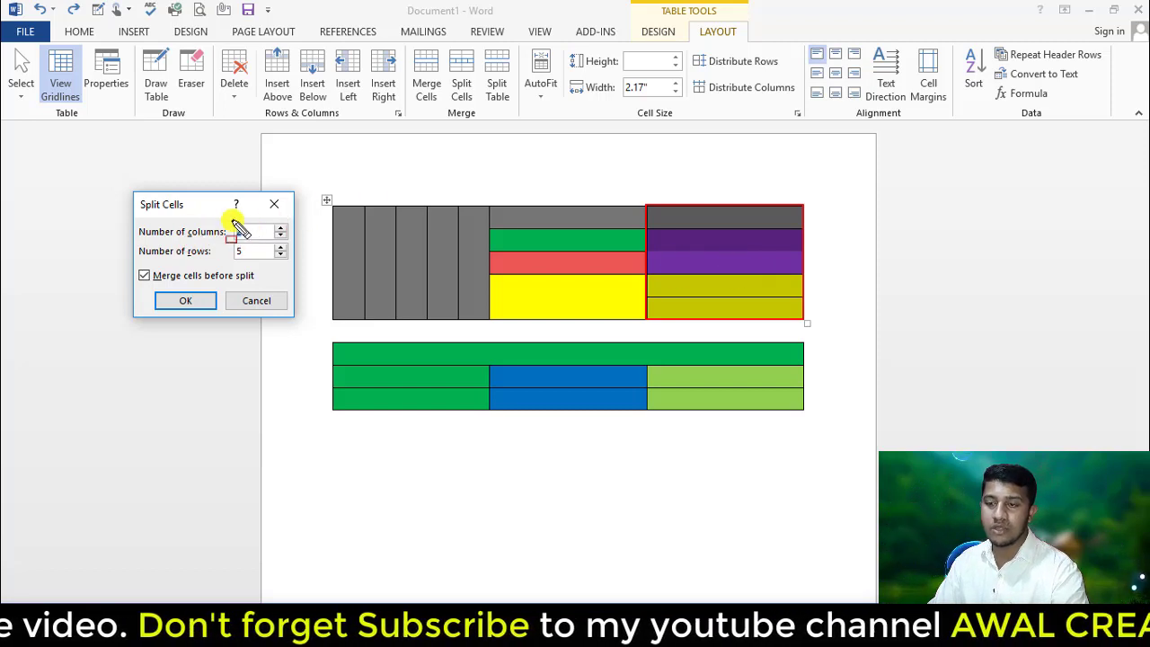
left_click_drag(220, 218, 291, 240)
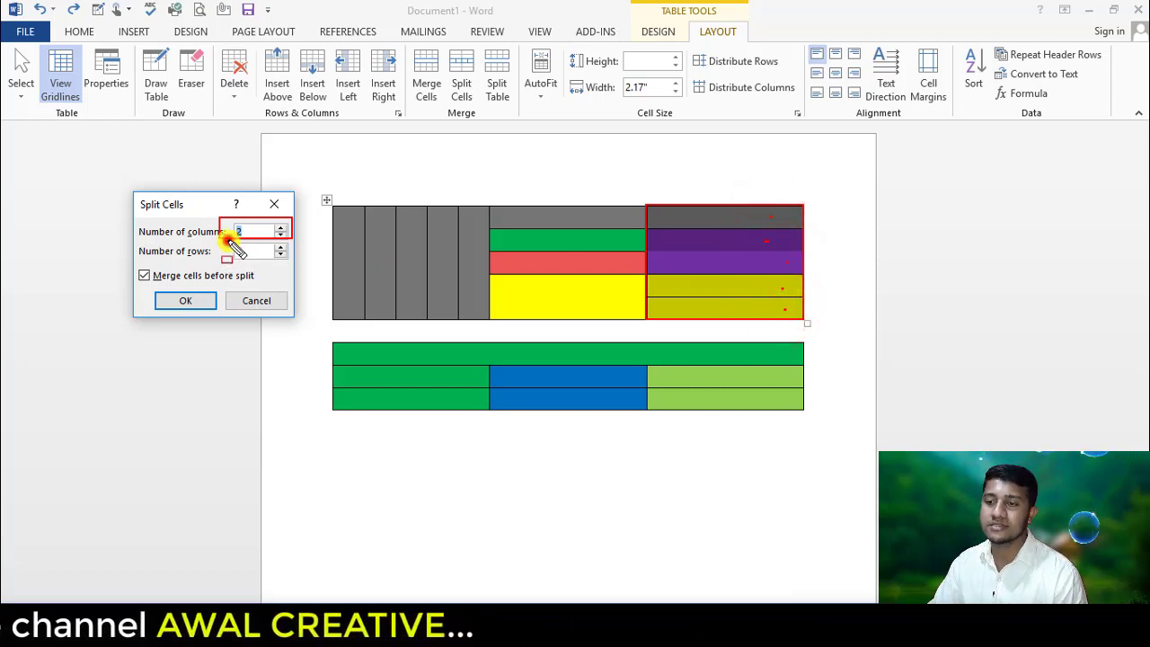
left_click_drag(229, 241, 293, 260)
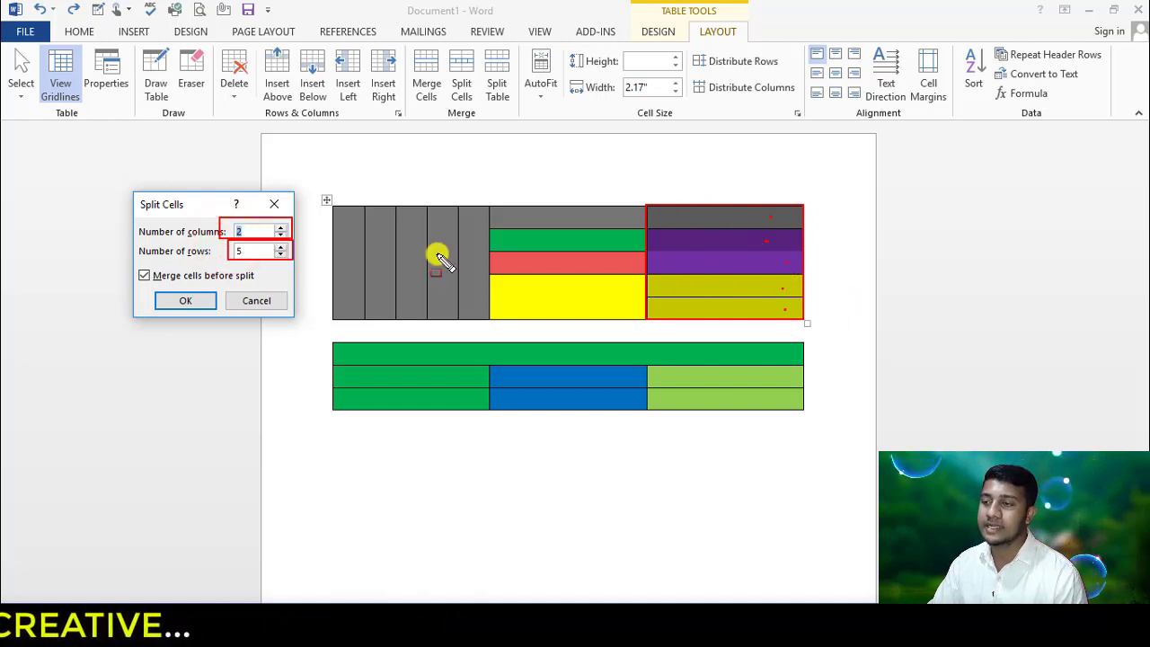
key("Escape")
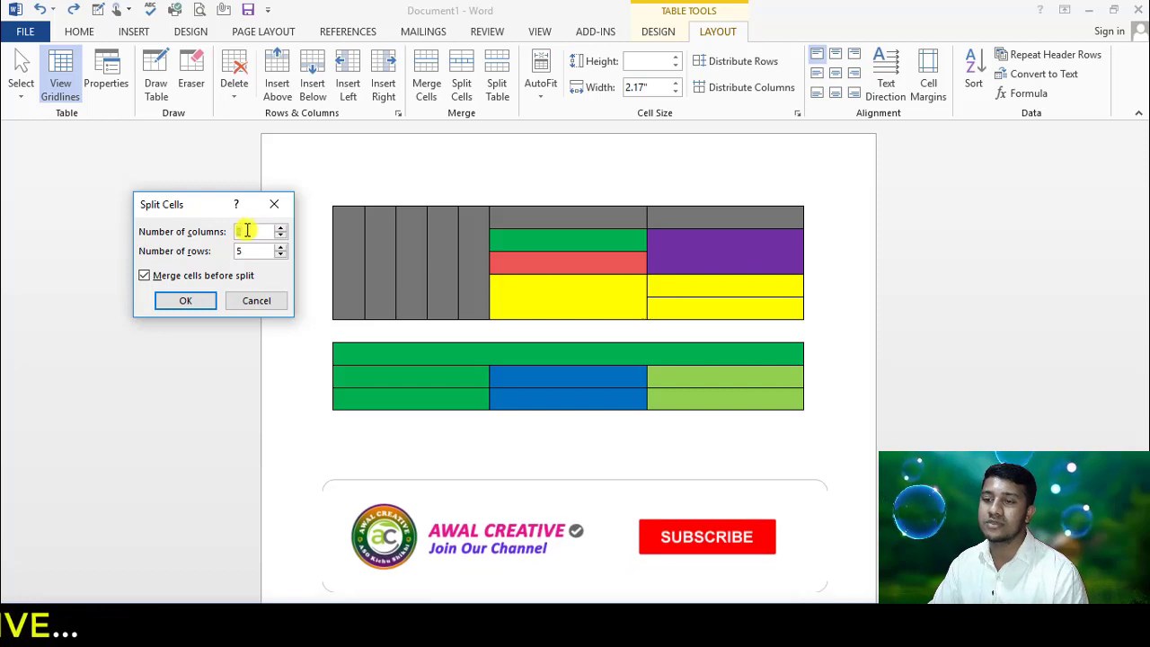
left_click(180, 302)
left_click(587, 365)
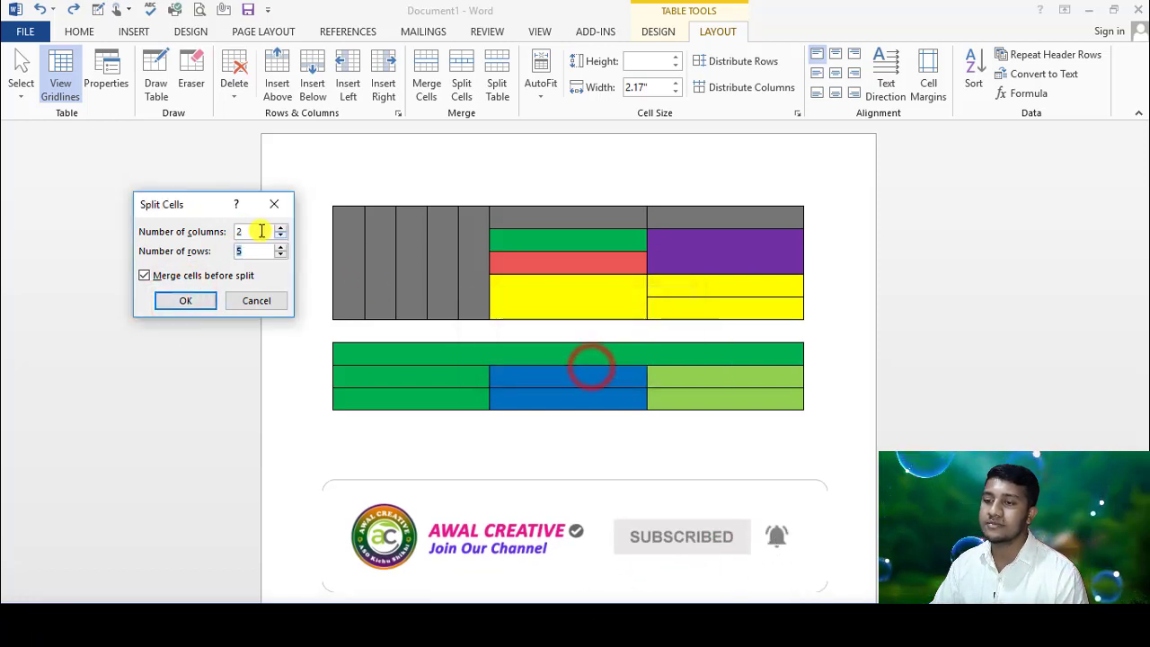
left_click(279, 256)
left_click(186, 298)
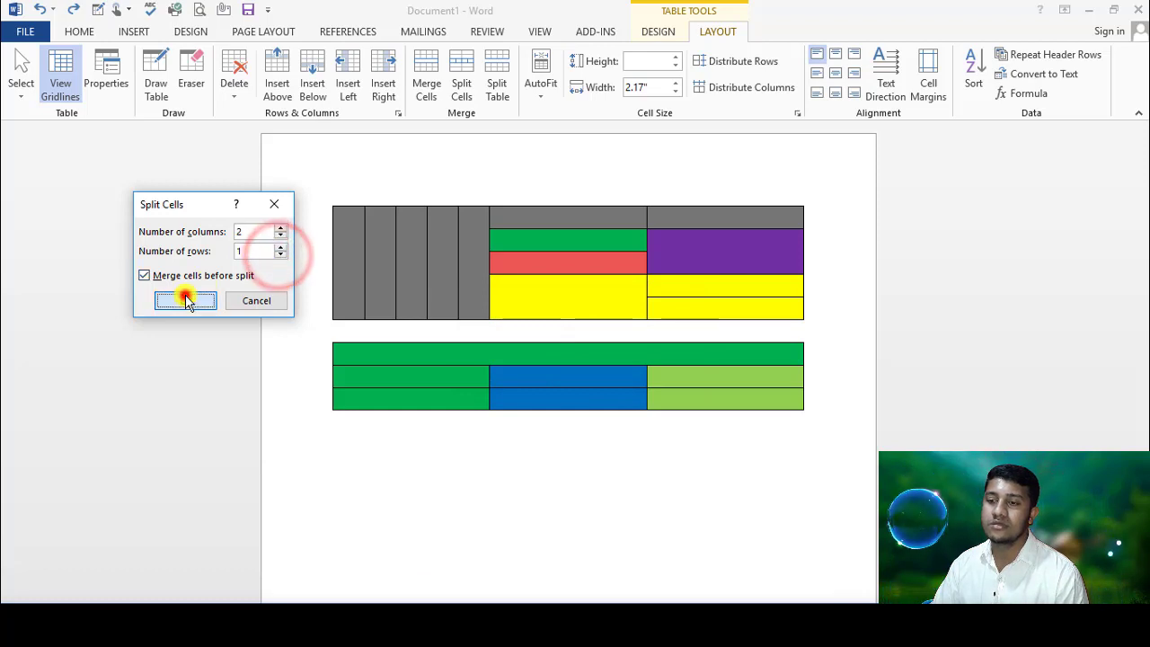
left_click(710, 243)
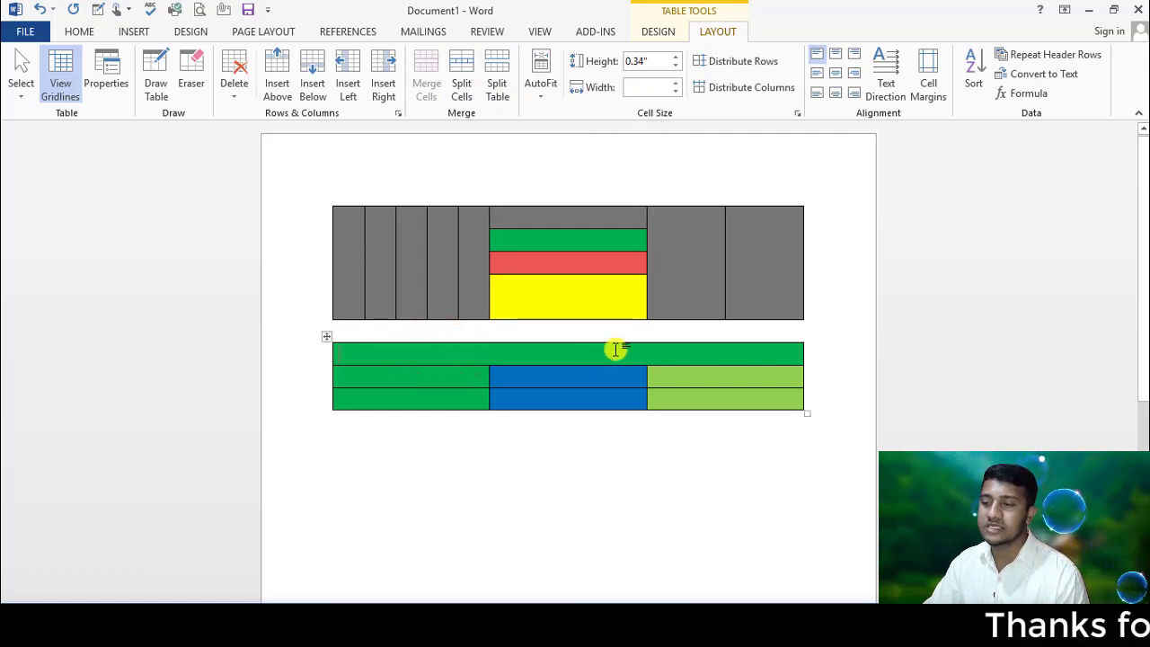
- Apply Split Table at the merged green first row of the lower table
left_click(391, 358)
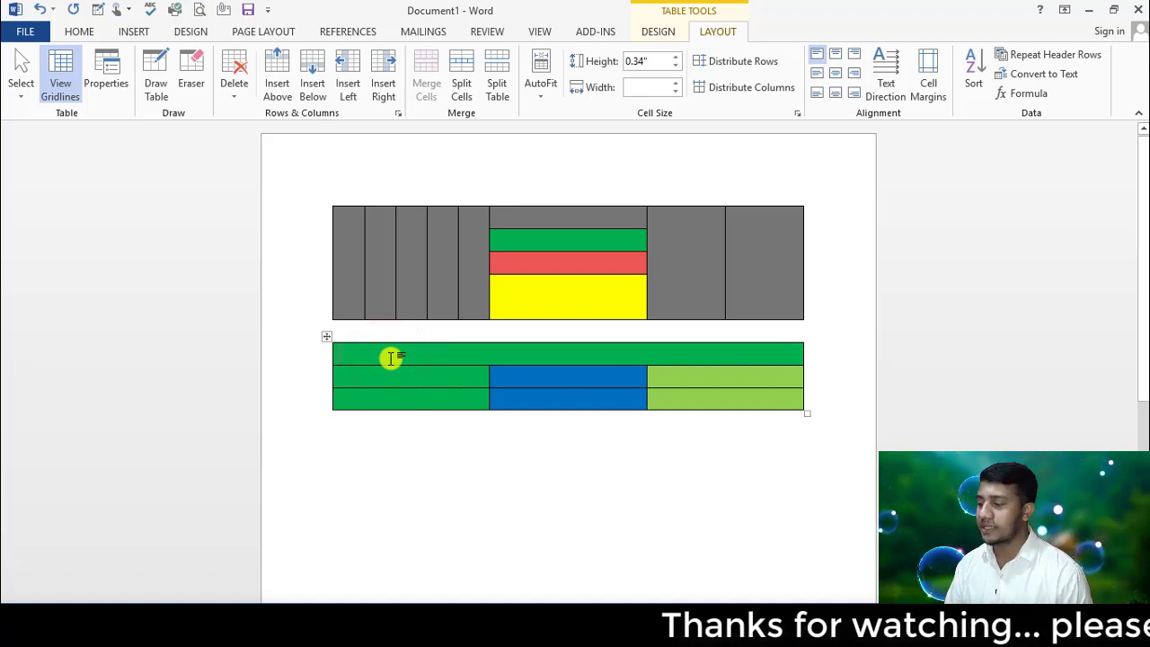
left_click(342, 359)
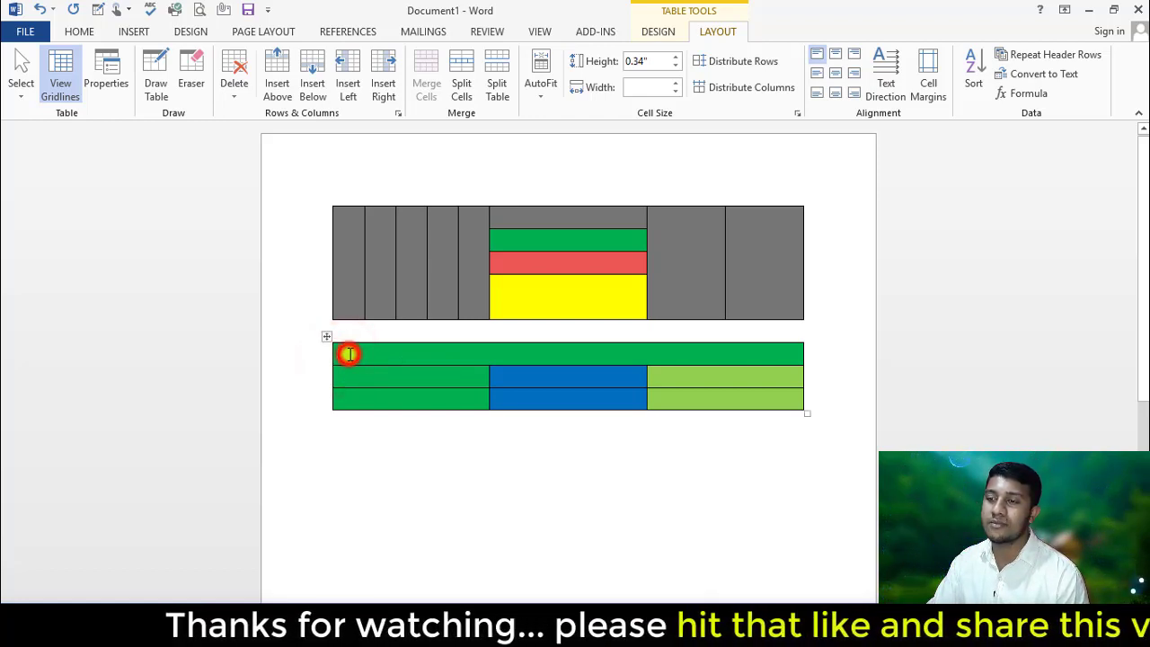
left_click(500, 90)
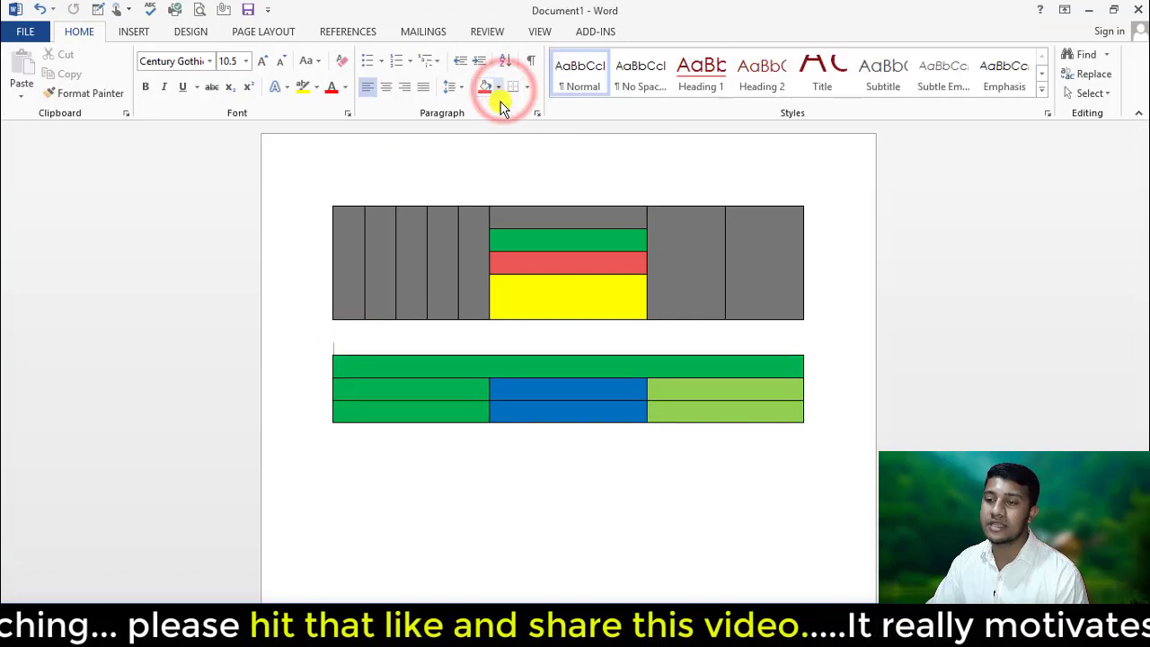
- Split the upper table at the green row of its middle column, and apply Split Table once more at that row
left_click(427, 241)
left_click(512, 236)
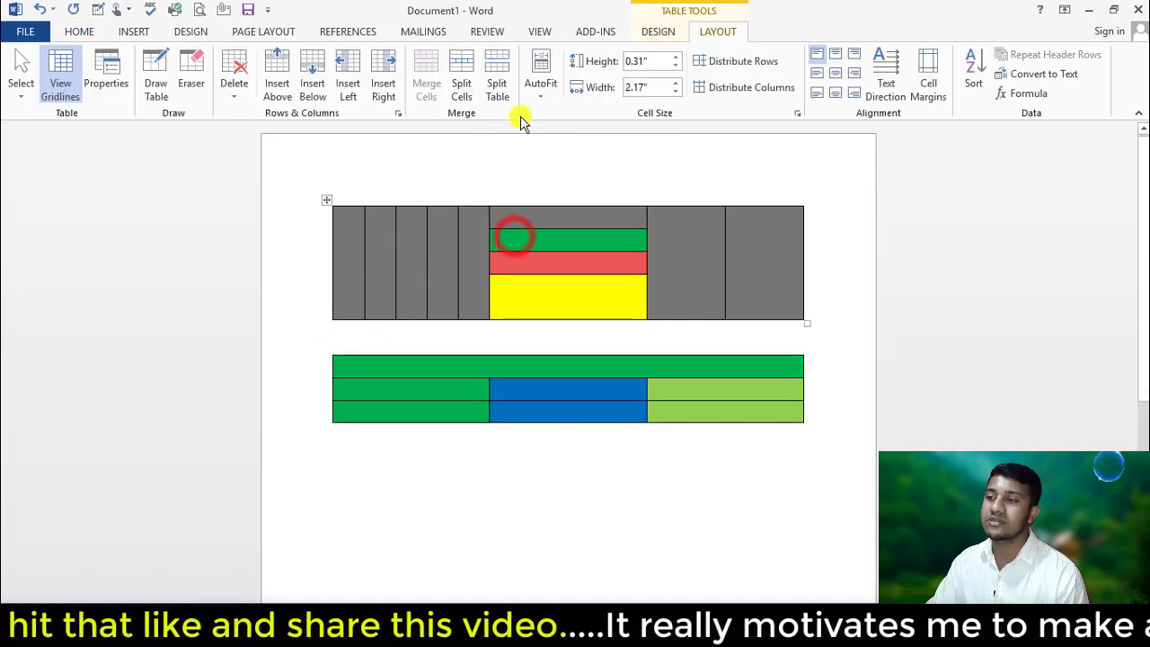
left_click(500, 90)
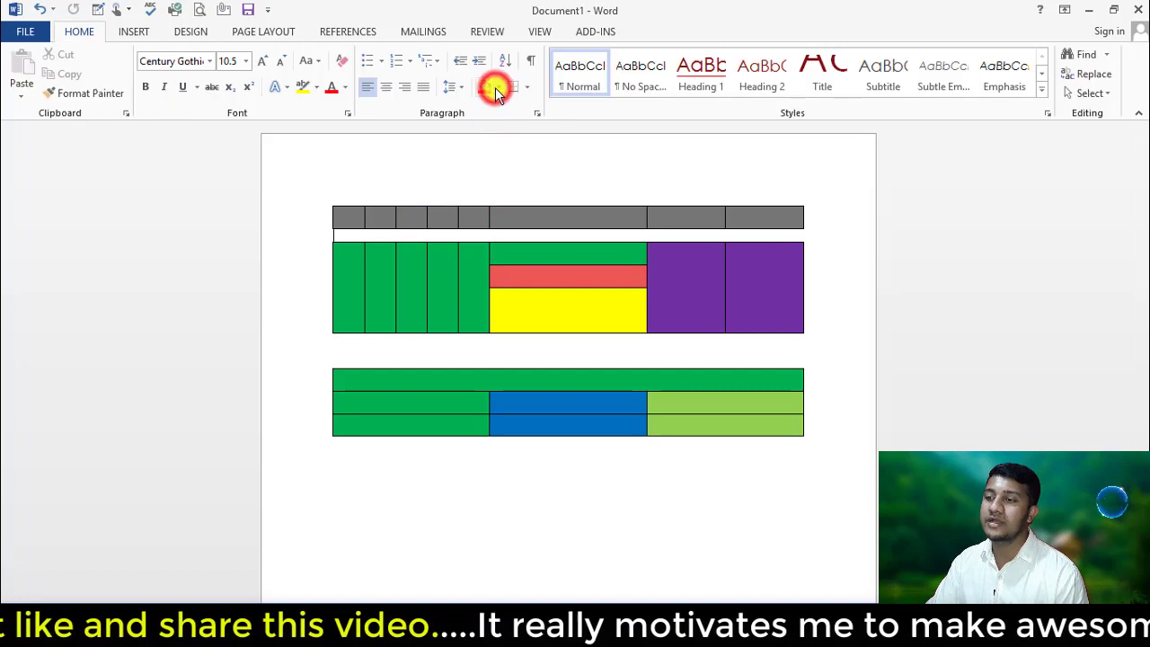
left_click(590, 256)
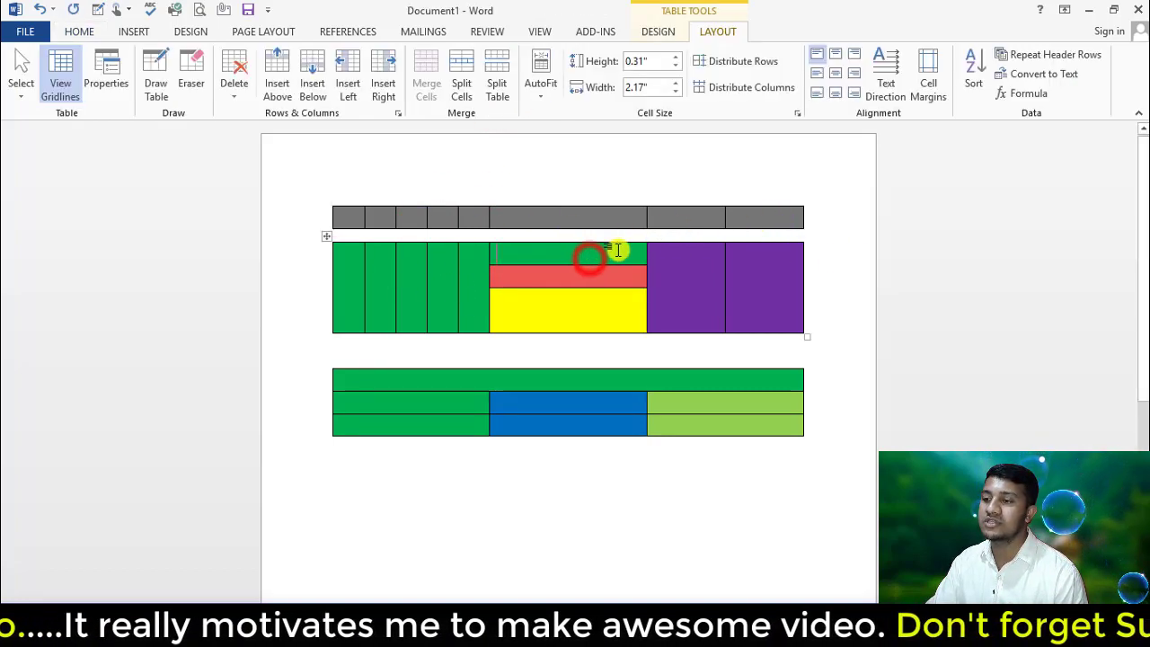
left_click(506, 95)
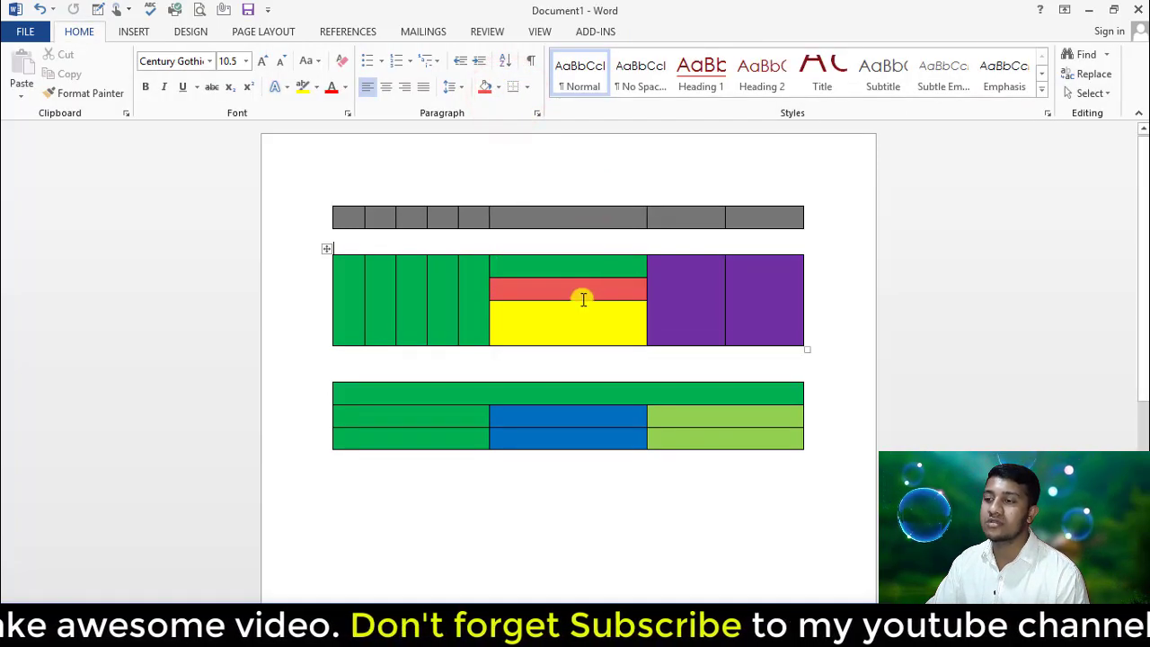
- Split the table below the gray row again at the red cell of its middle column
left_click(584, 289)
left_click(496, 87)
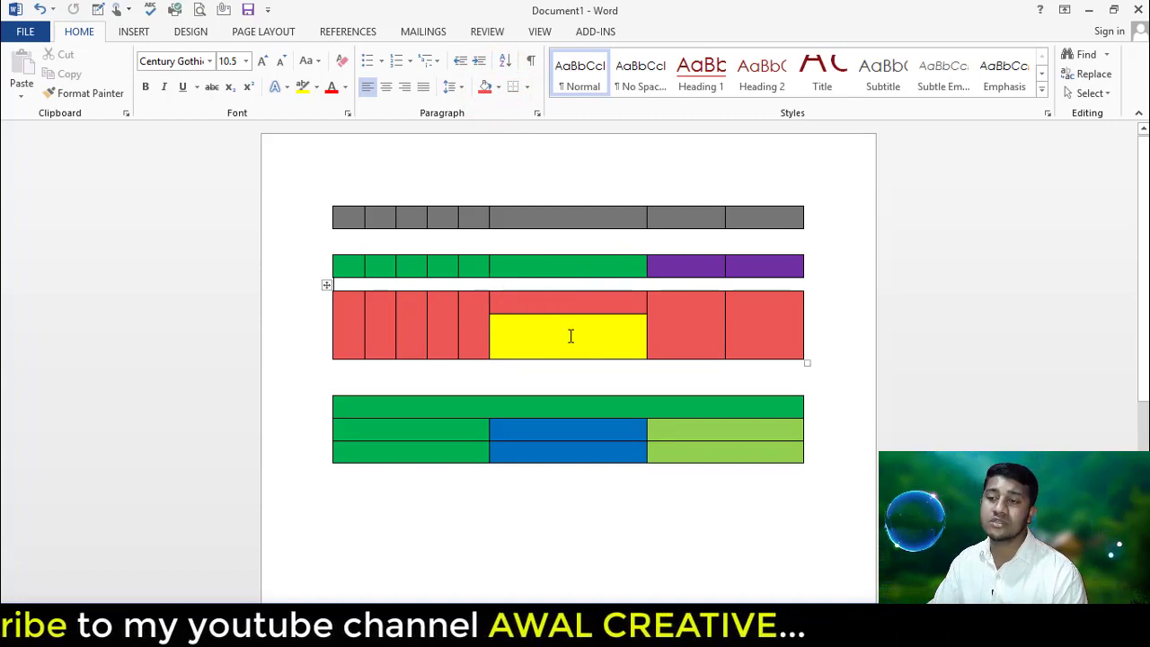
left_click(507, 301)
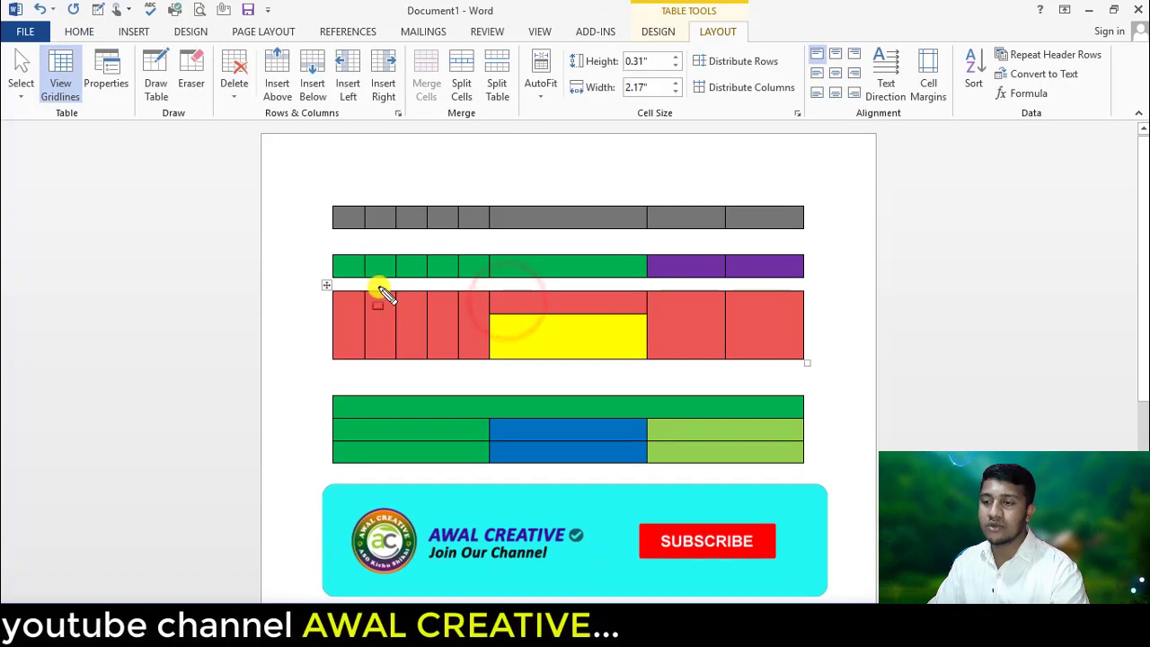
left_click_drag(374, 299, 838, 323)
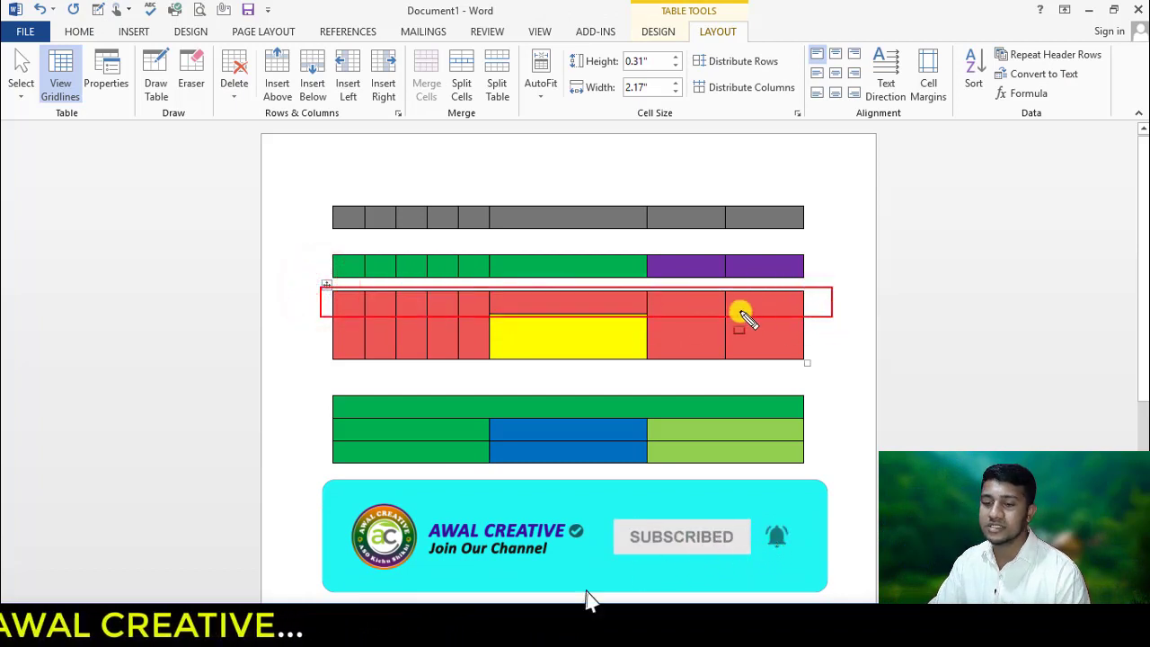
key("Escape")
- Split the red table at the yellow cell beneath its middle red cell
left_click(541, 332)
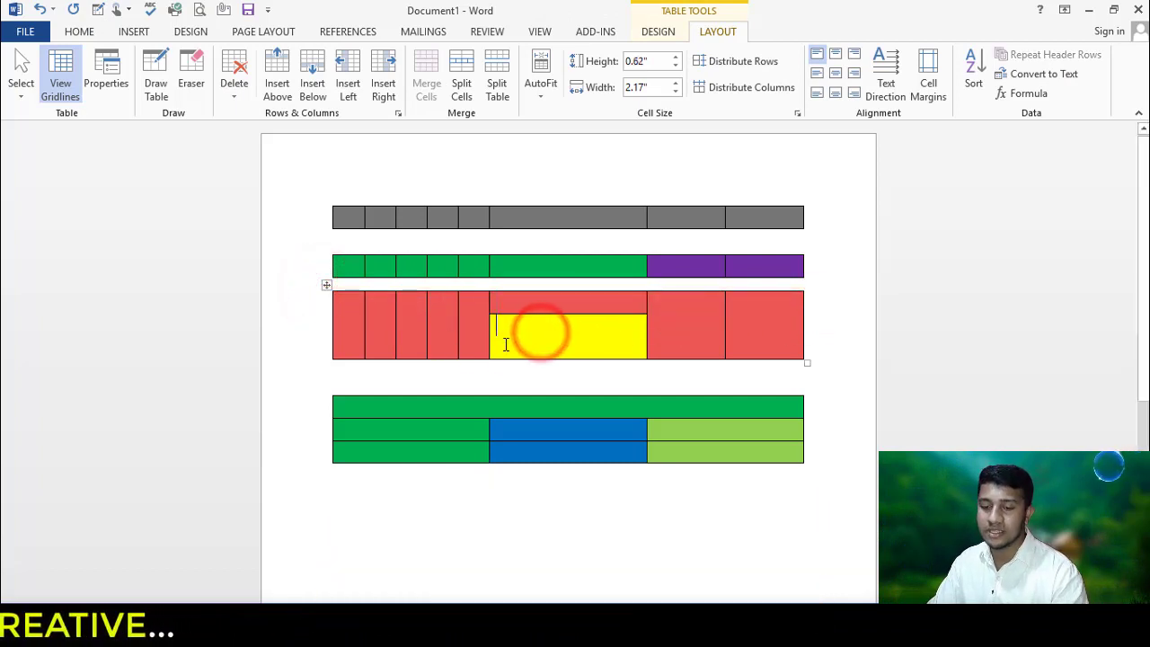
mouse_move(488, 311)
left_mouse_down()
mouse_move(643, 372)
mouse_move(594, 338)
left_mouse_up()
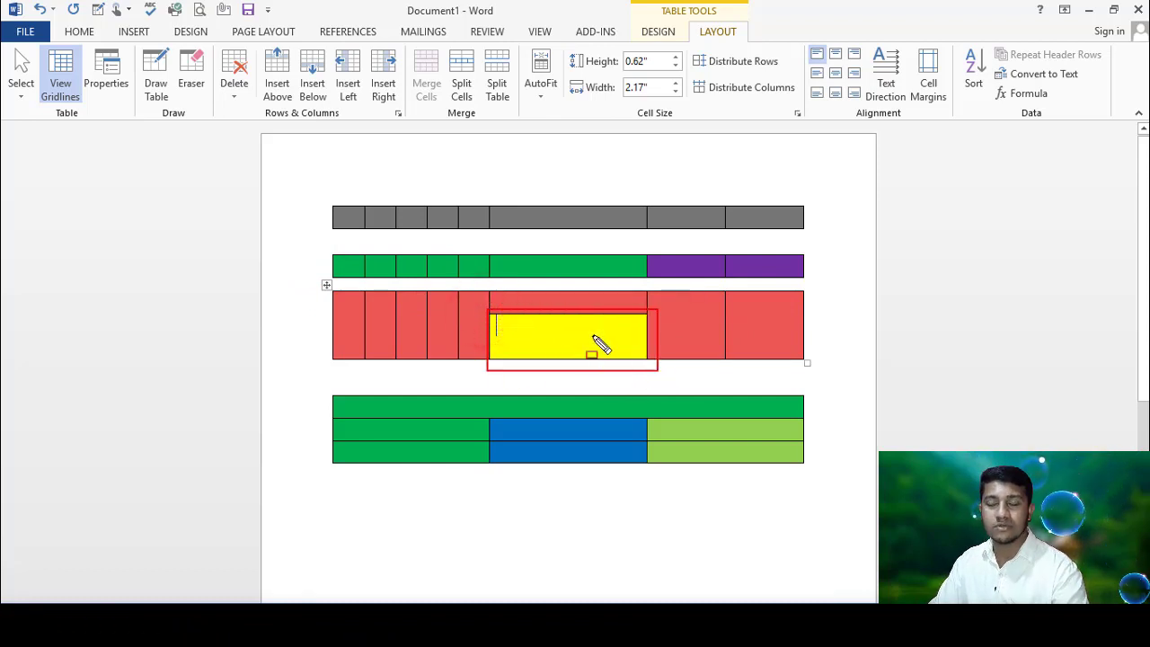
key("Escape")
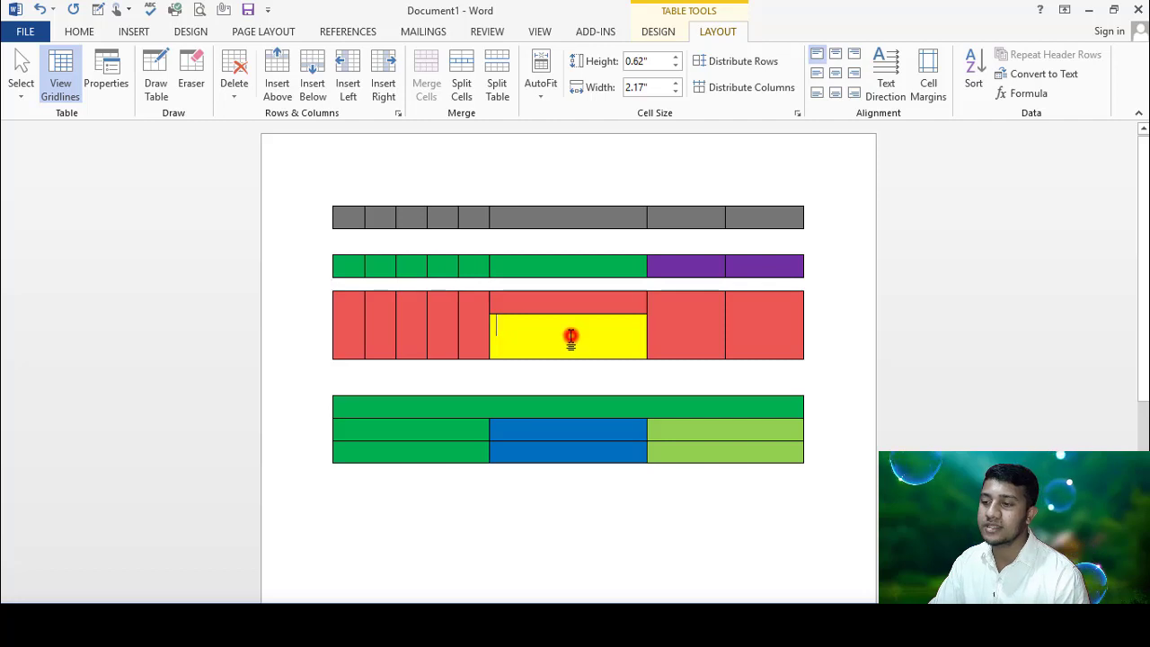
left_click(498, 90)
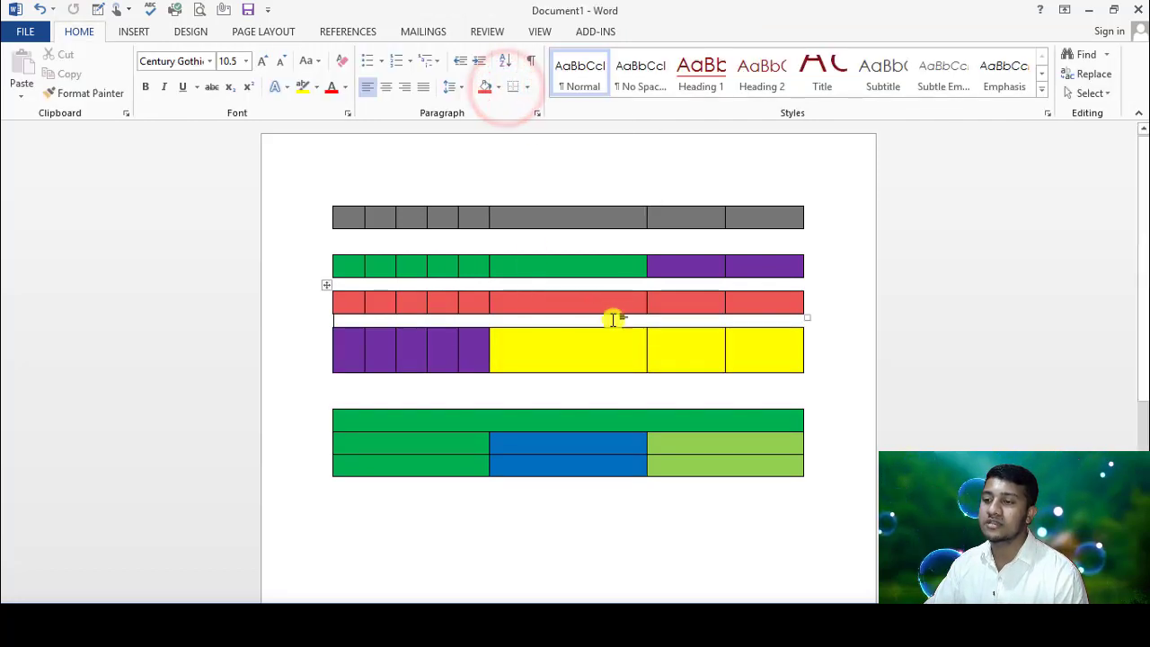
- Split the lower table at its second and third rows so that each row is a separate table
scroll(593, 431, "down", 1)
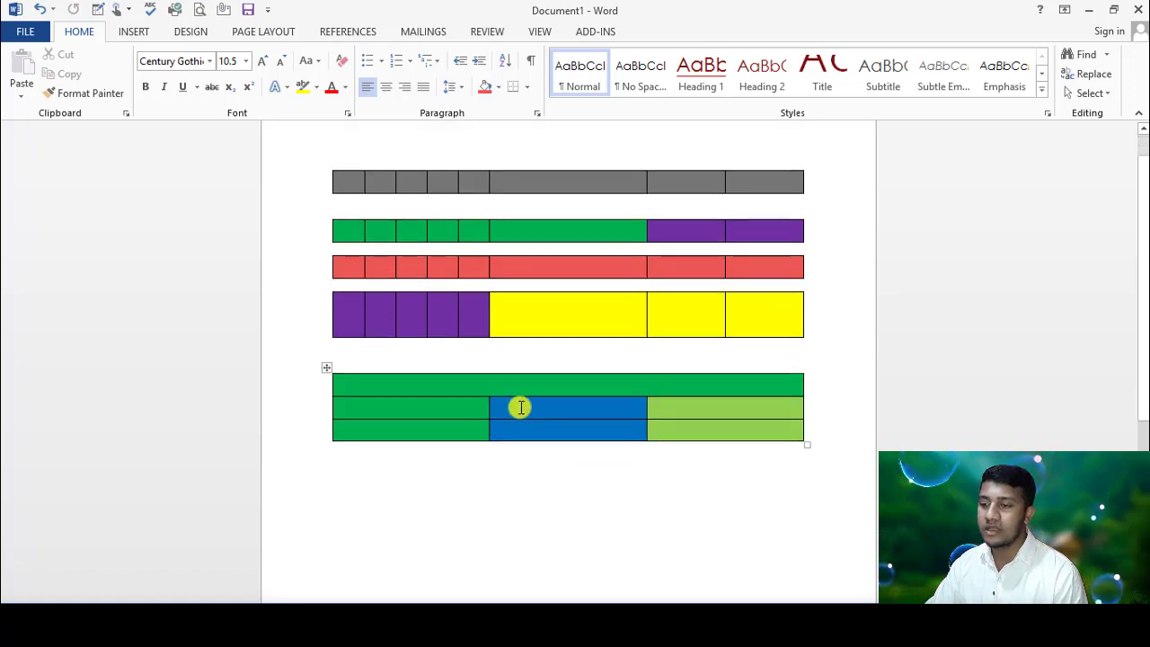
left_click(516, 404)
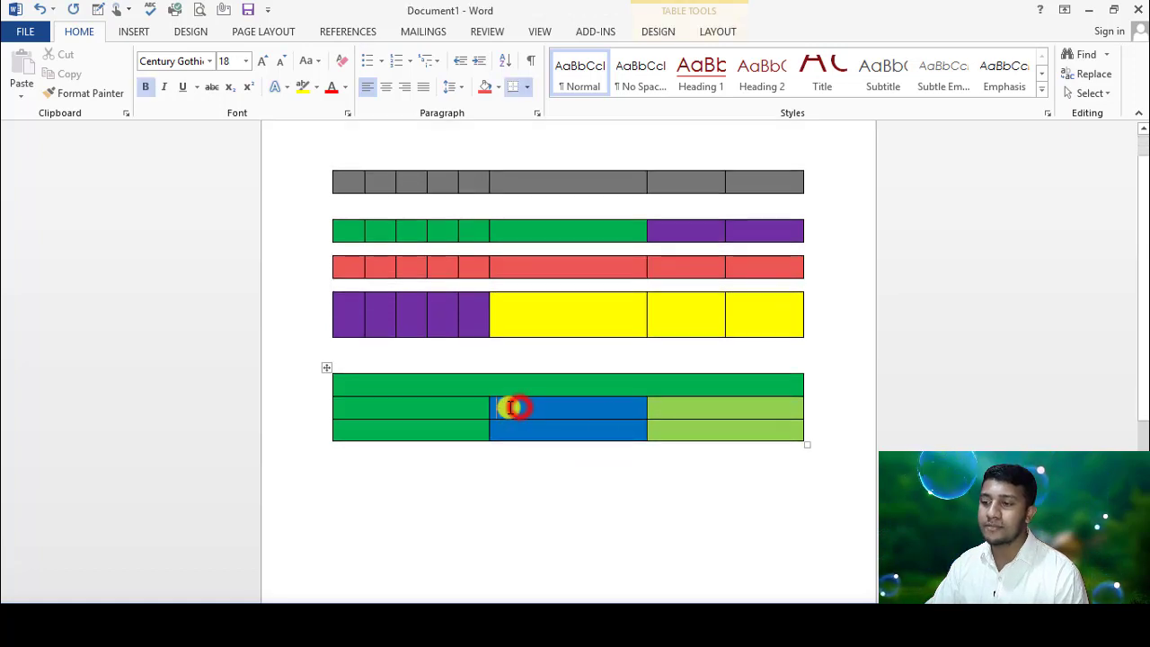
left_click(718, 32)
left_click(496, 99)
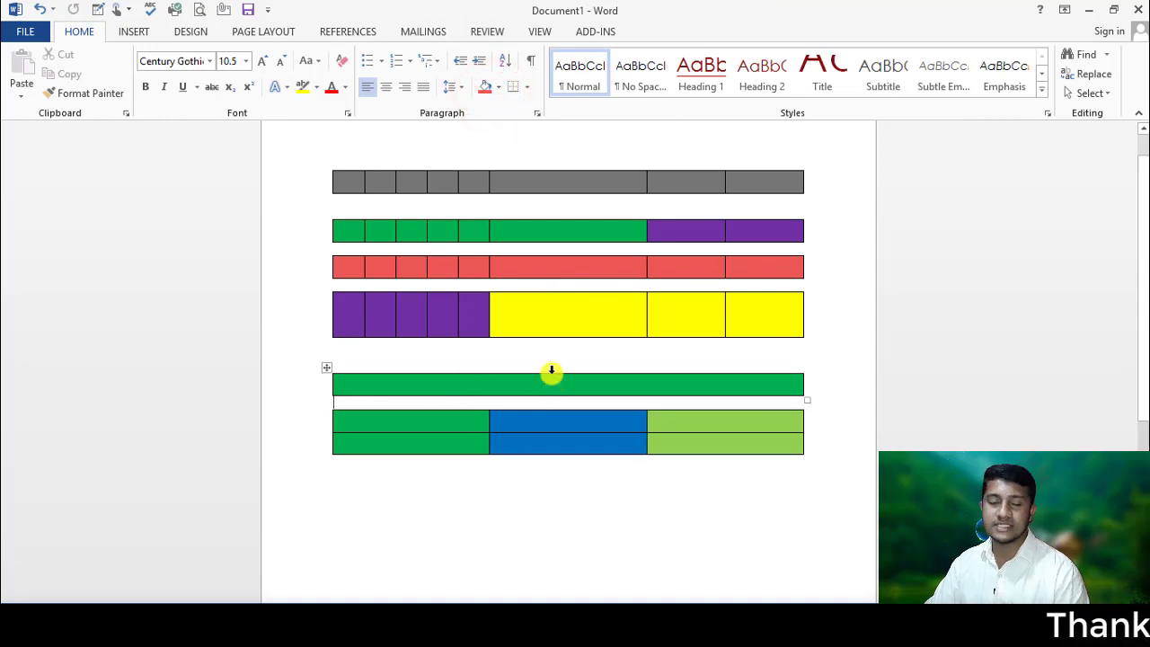
left_click(612, 449)
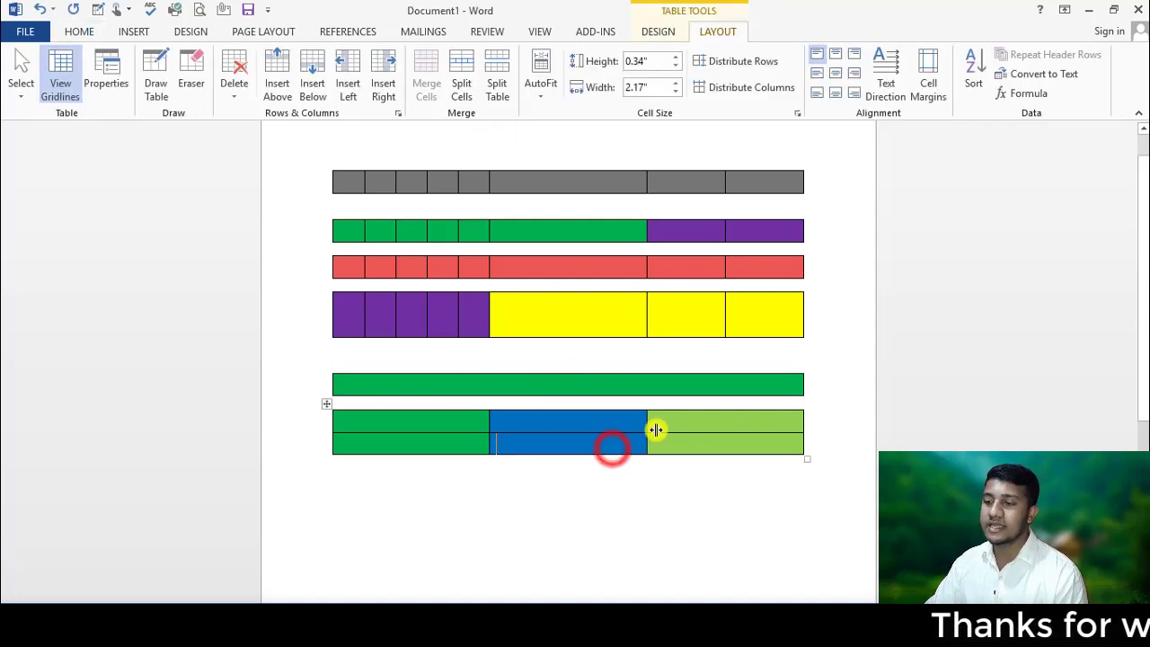
left_click(499, 90)
scroll(442, 298, "up", 1)
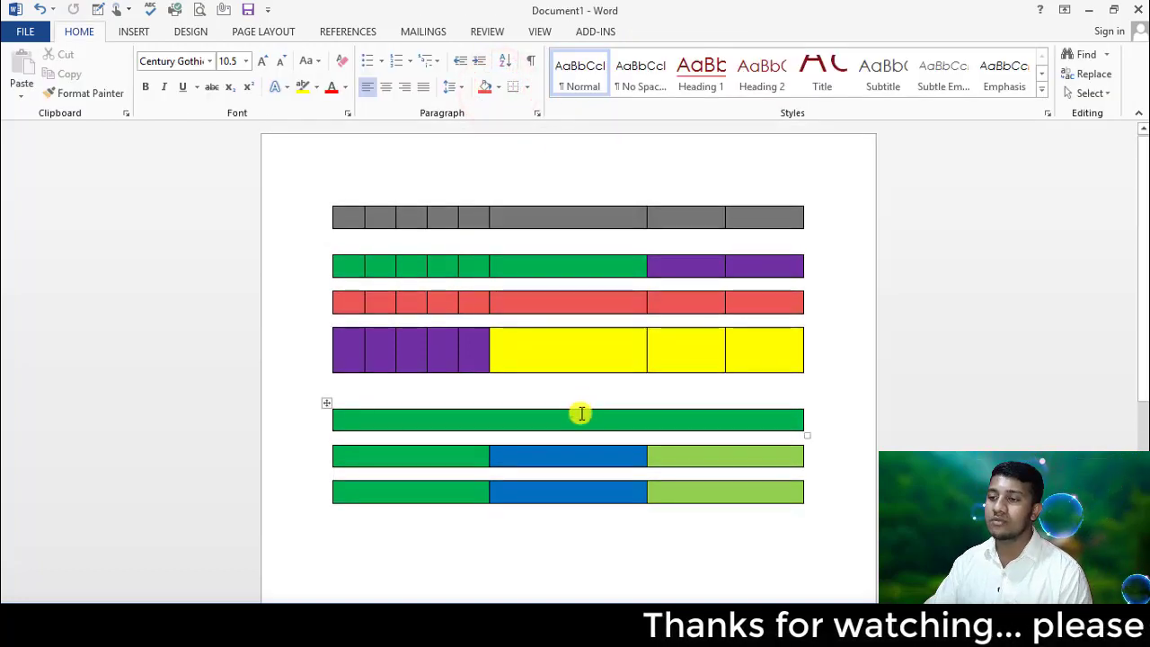
- Place the cursor in the first purple cell of the second table and review the Merge Cells, Split Cells and Split Table commands
left_click(660, 270)
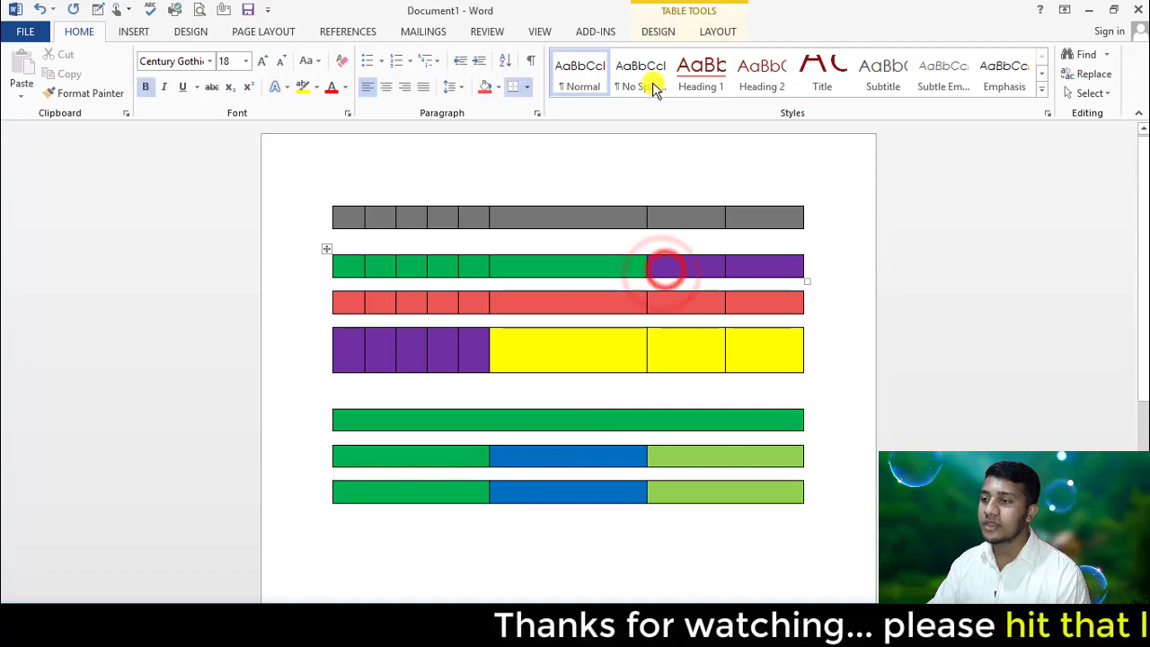
left_click(719, 31)
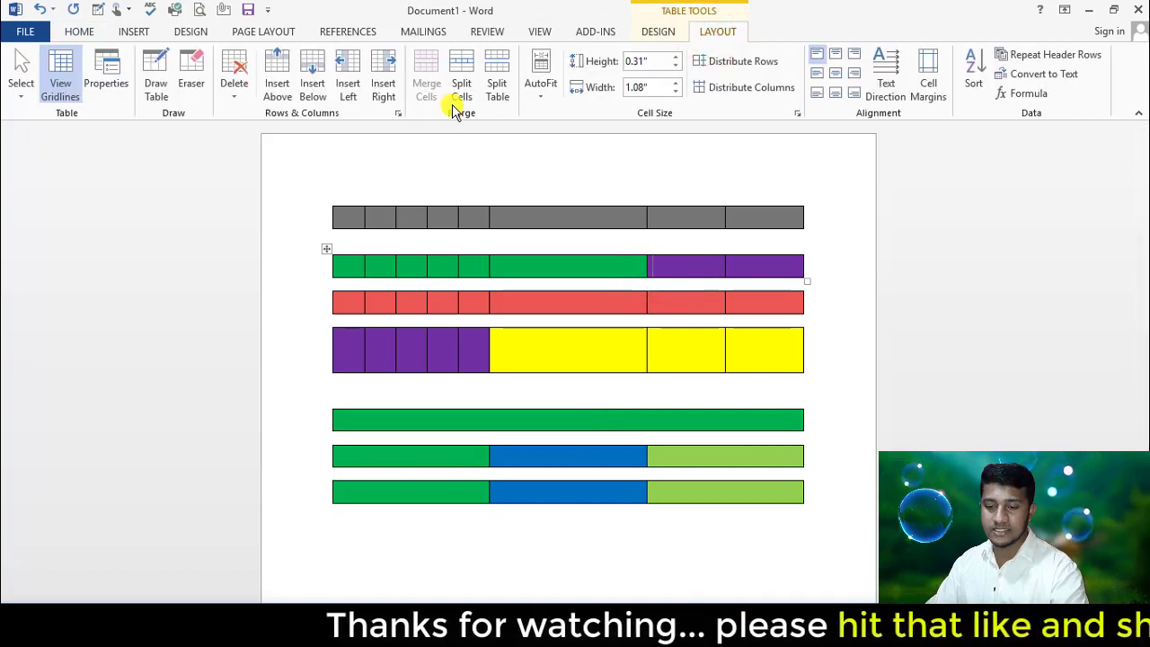
left_click_drag(401, 40, 518, 140)
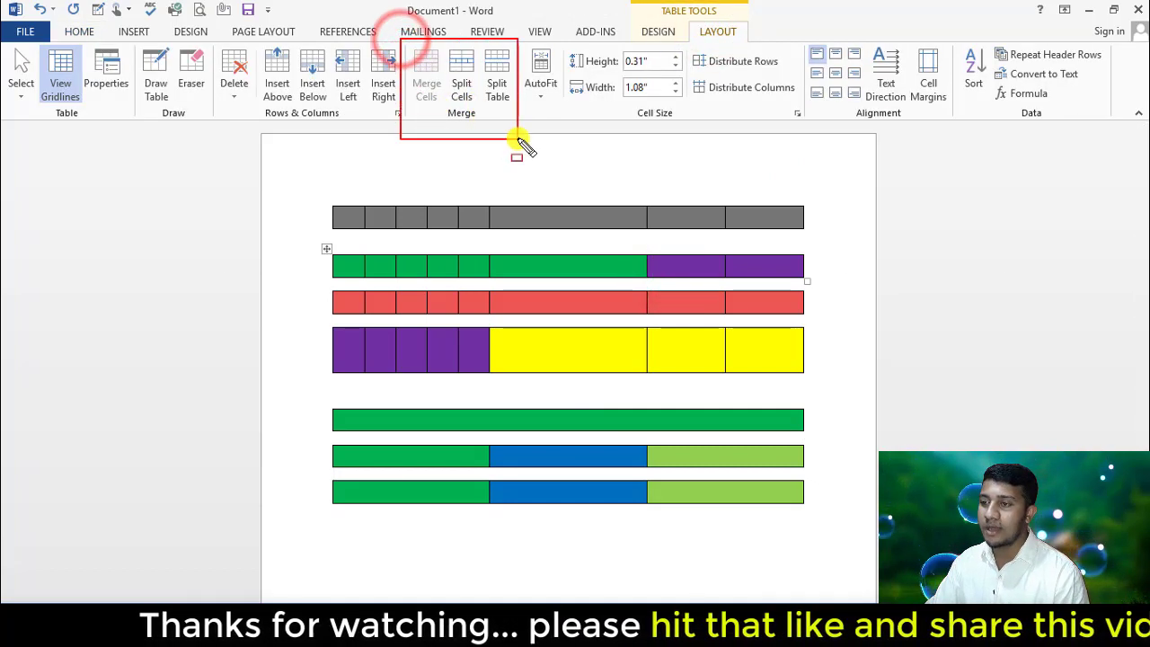
left_click(464, 91)
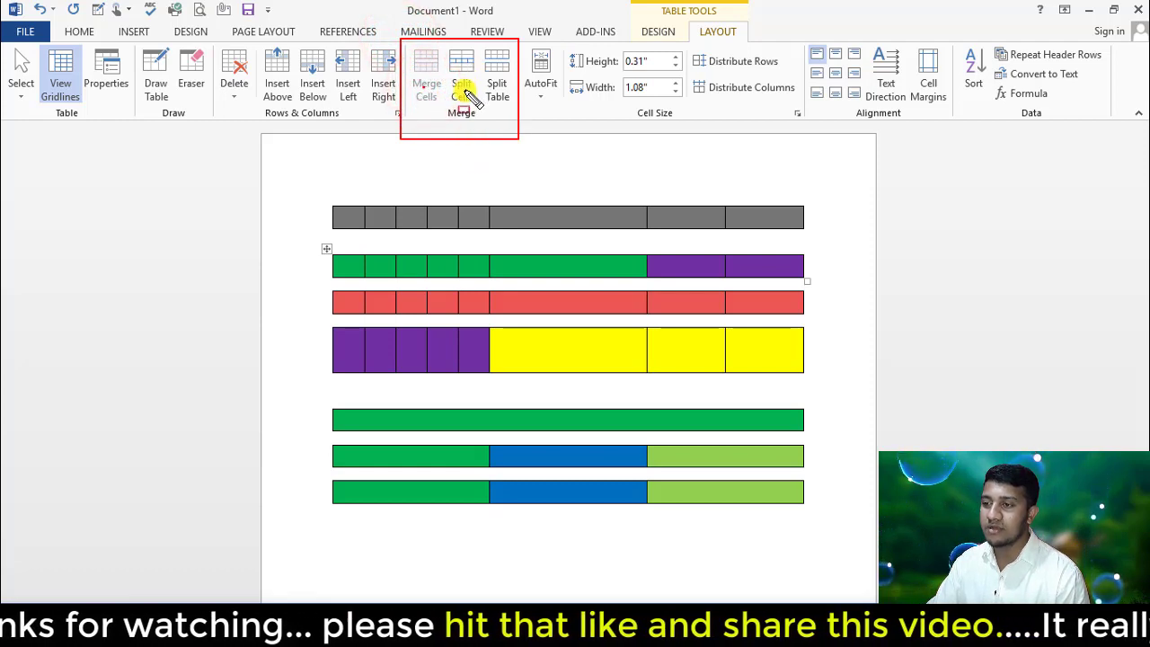